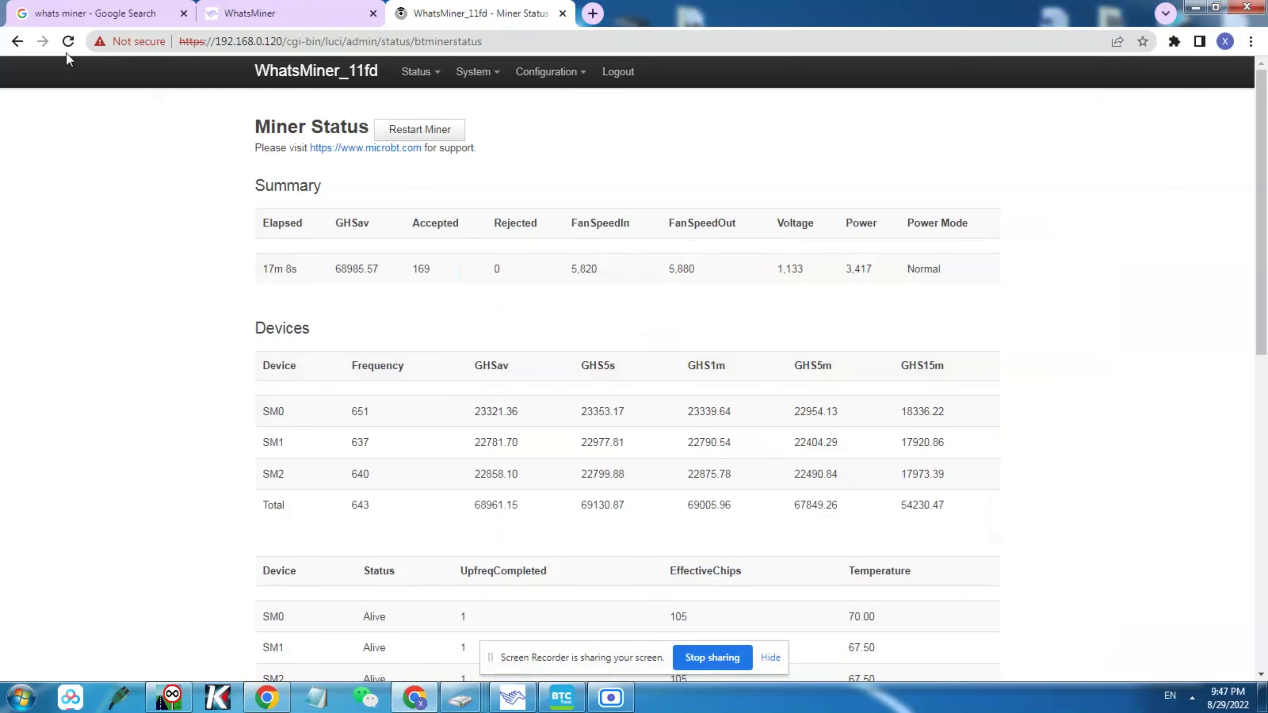
Reload the Miner Status page and examine the hash rates, board temperatures and elapsed time.
click(68, 42)
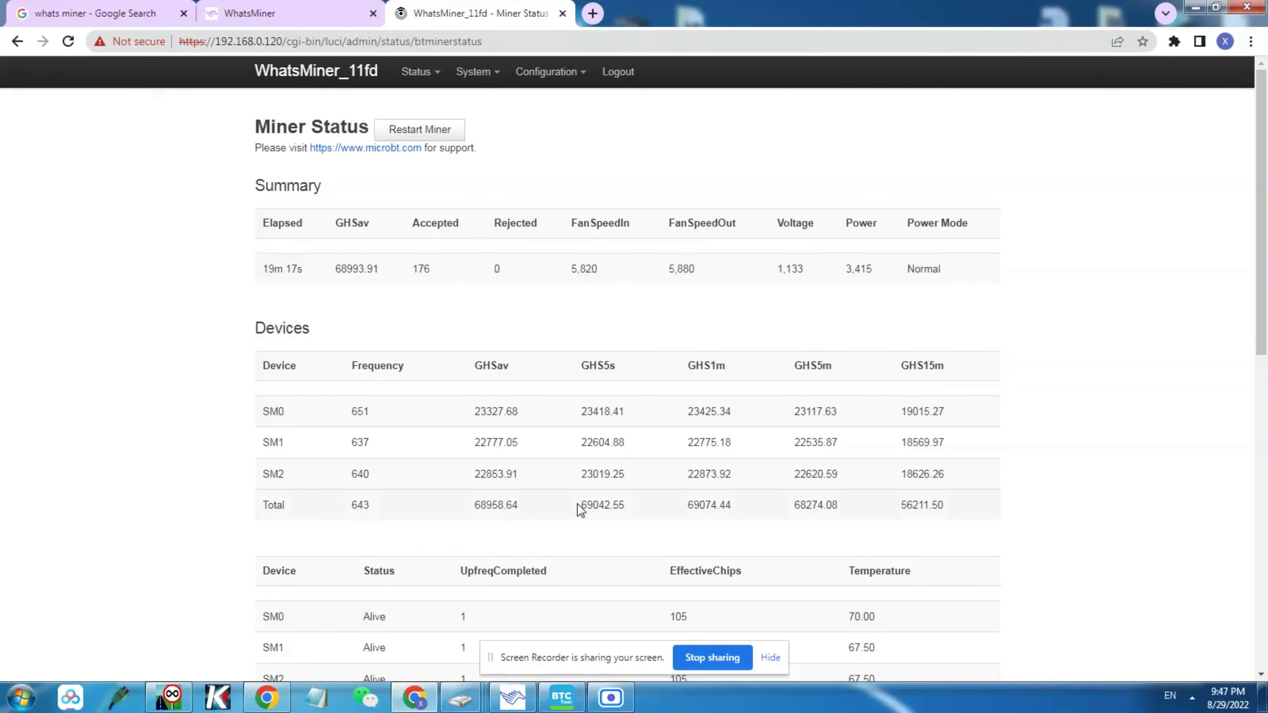
drag(578, 504, 743, 502)
click(747, 503)
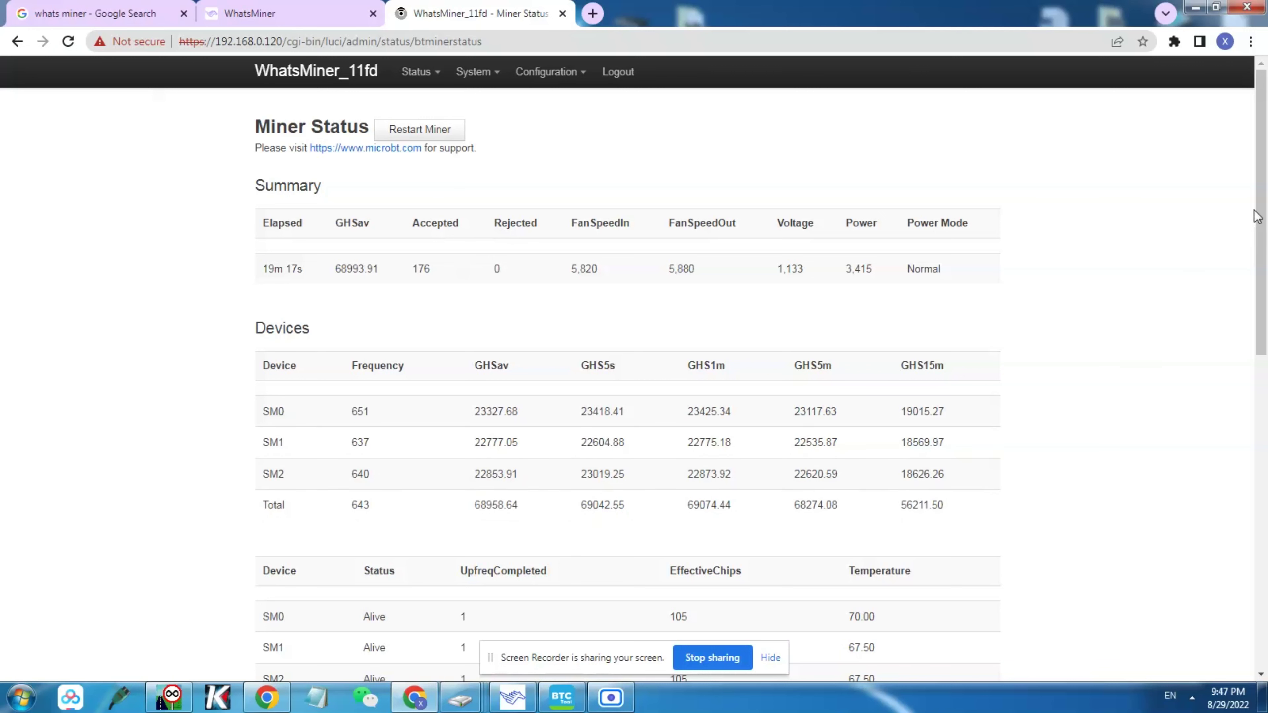
mouse_move(1256, 217)
mouse_down()
mouse_move(1259, 422)
mouse_move(1259, 214)
mouse_up()
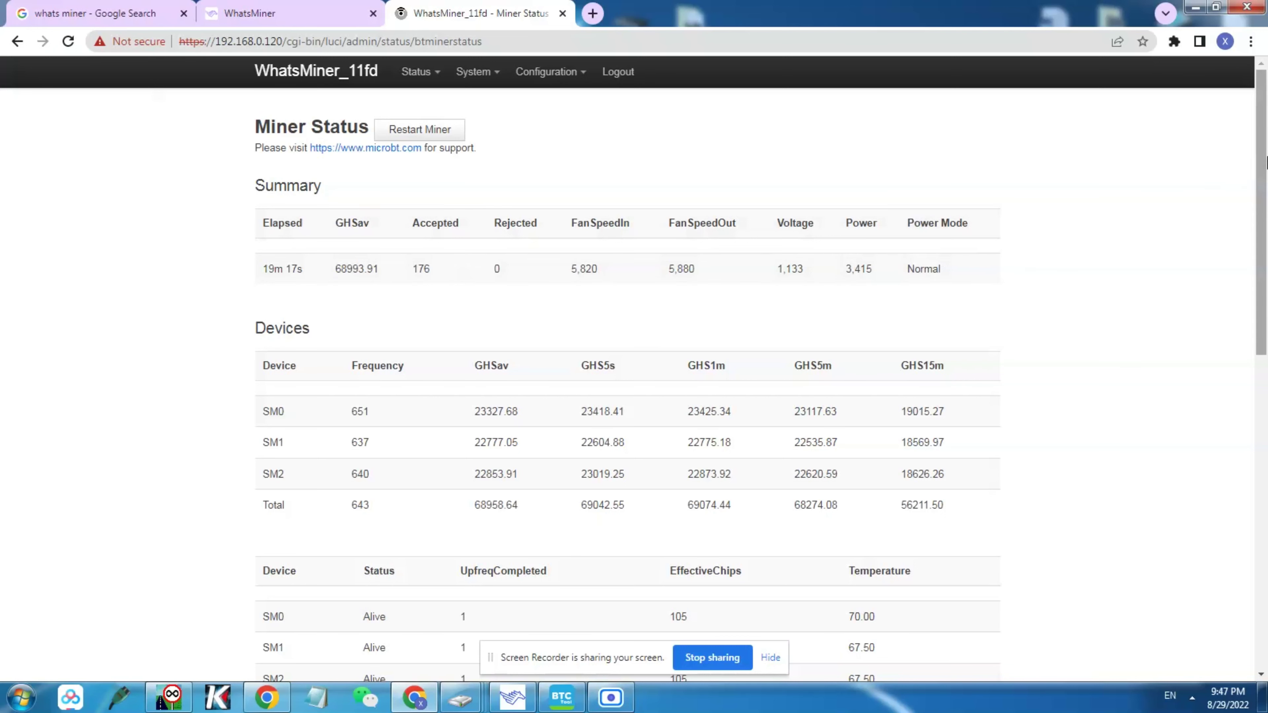
scroll(1265, 162, down, 5)
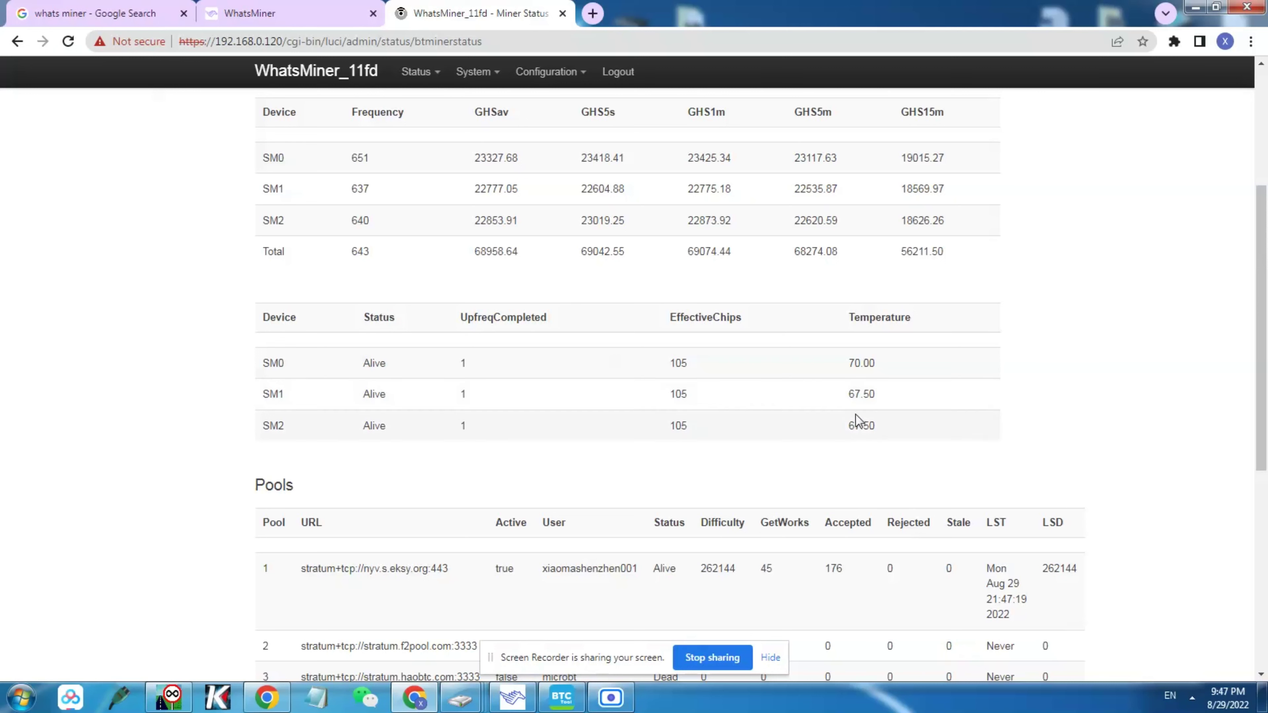
drag(1255, 331, 1257, 209)
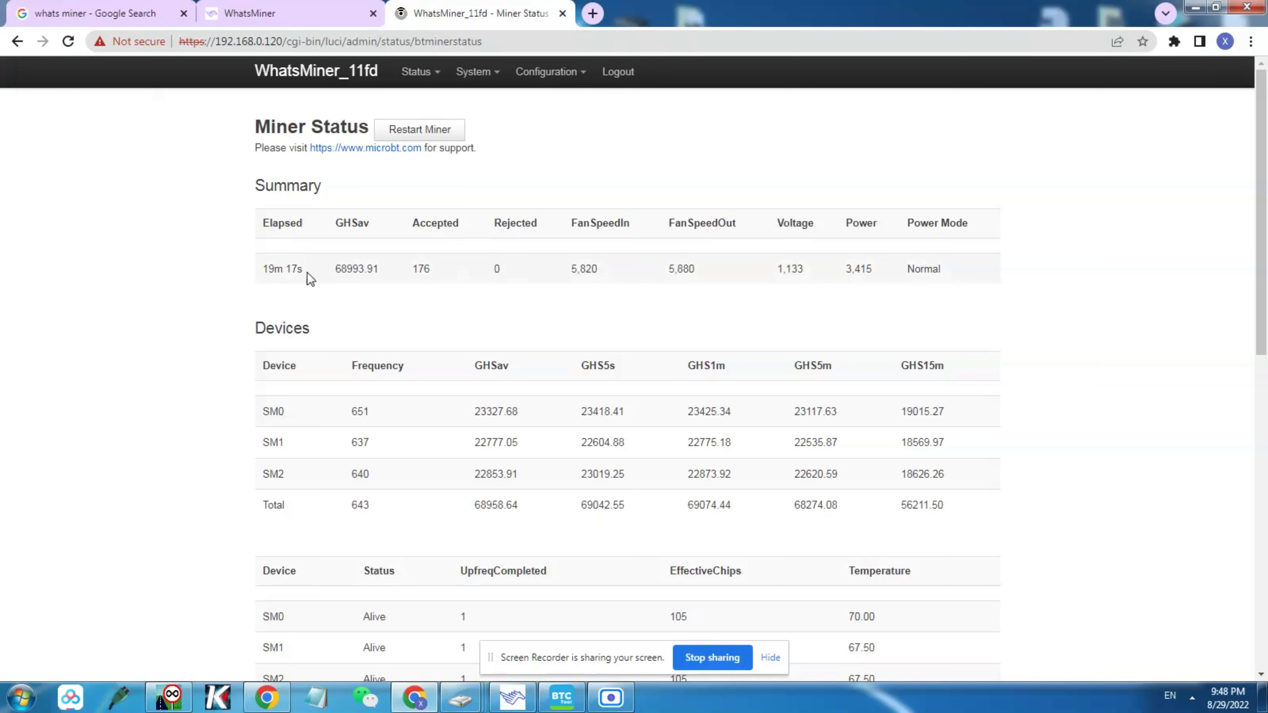
click(324, 265)
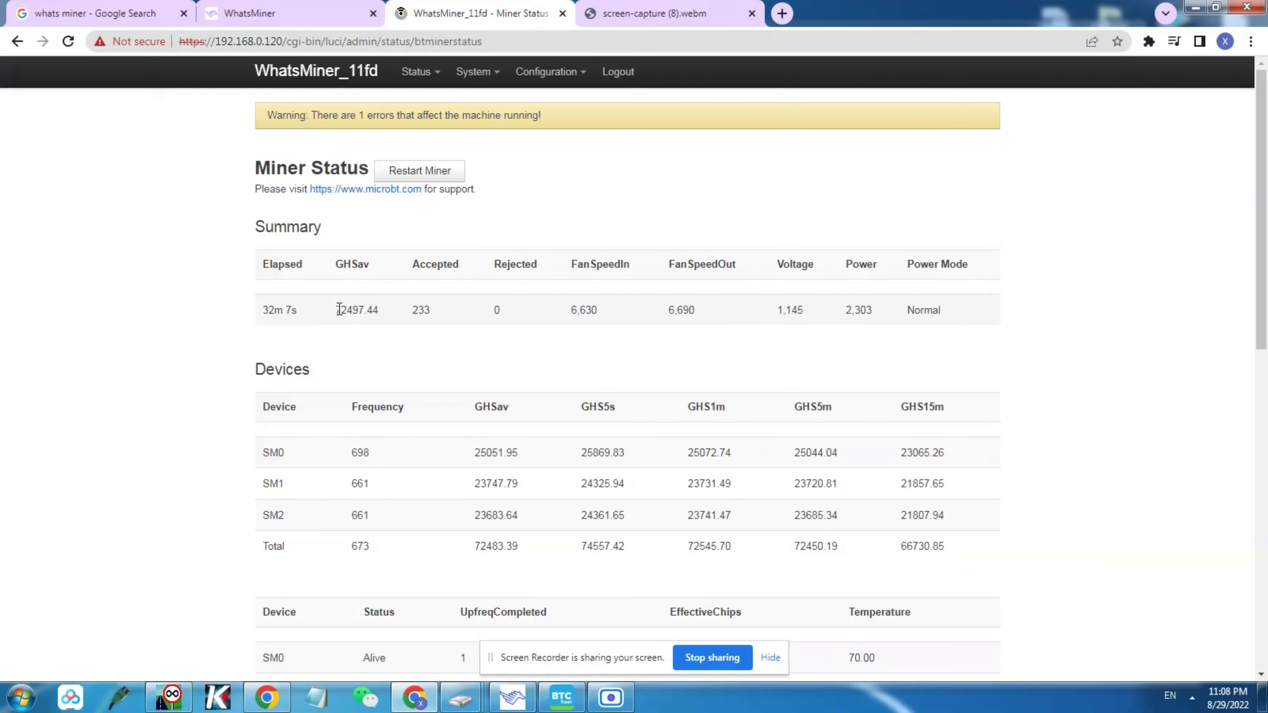
Reload the Miner Status page and compare its figures with the earlier recording screen-capture (8).webm.
click(69, 41)
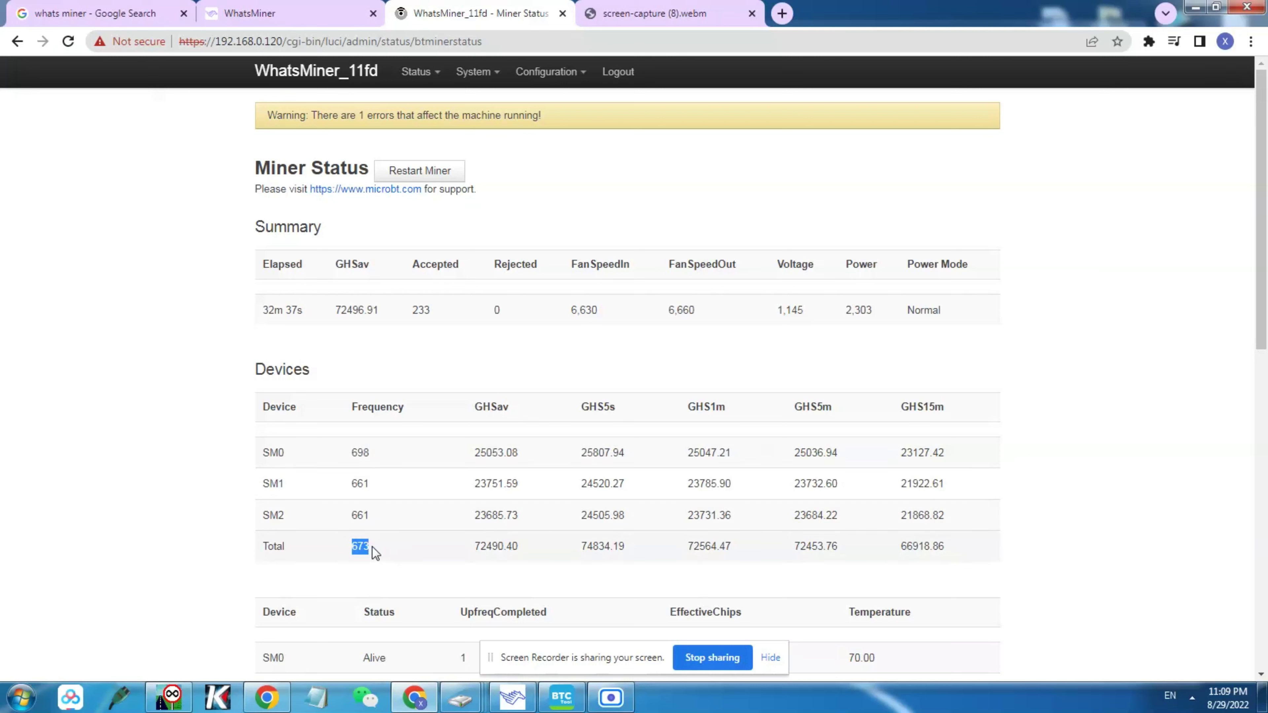
click(362, 552)
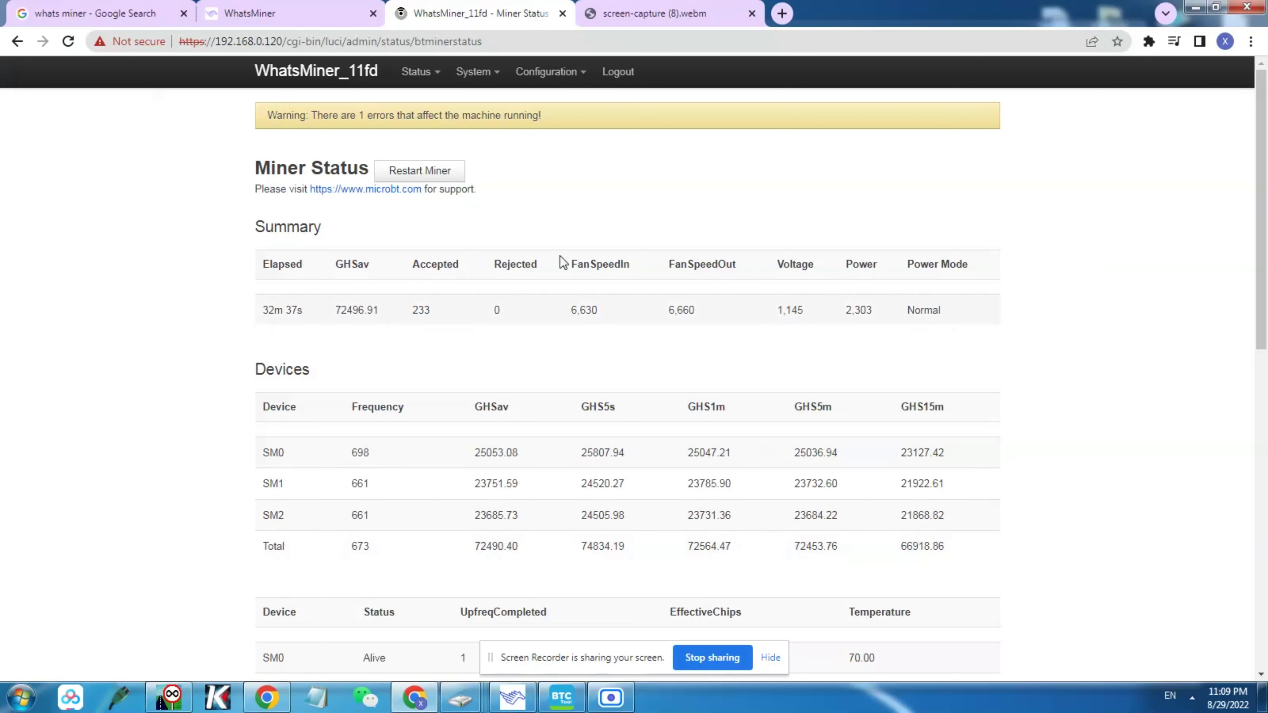
click(671, 15)
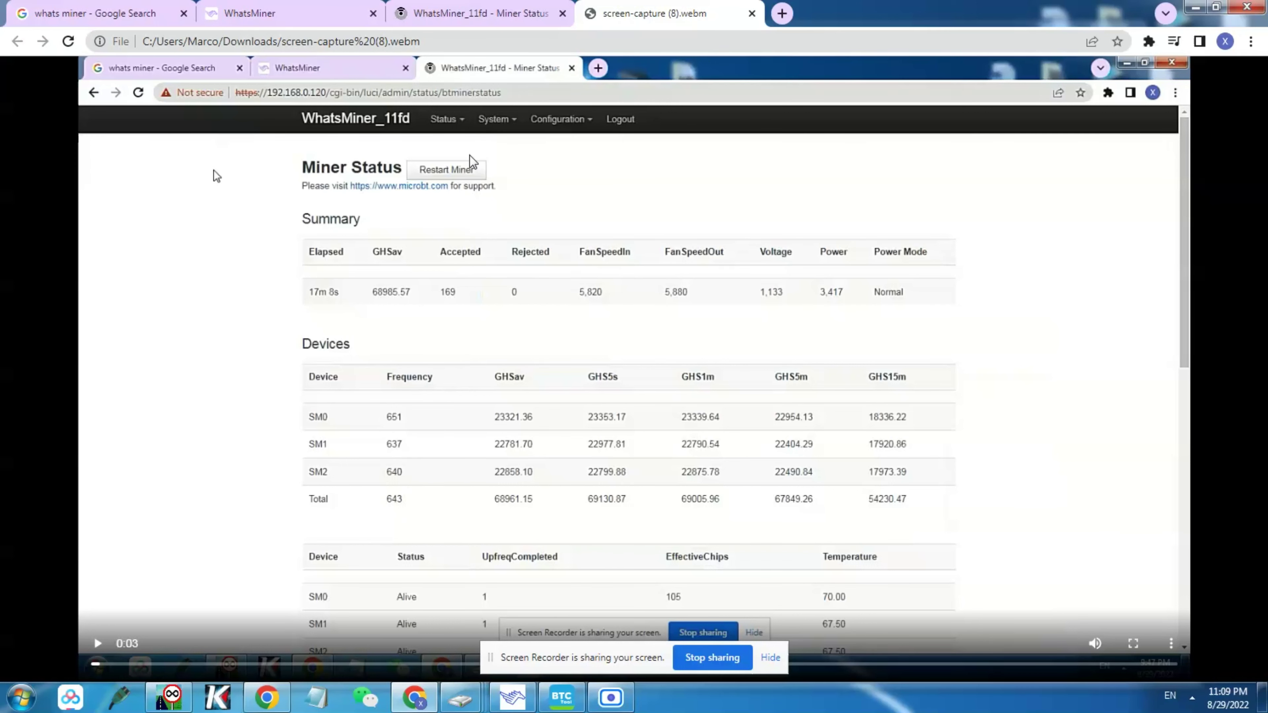
click(463, 12)
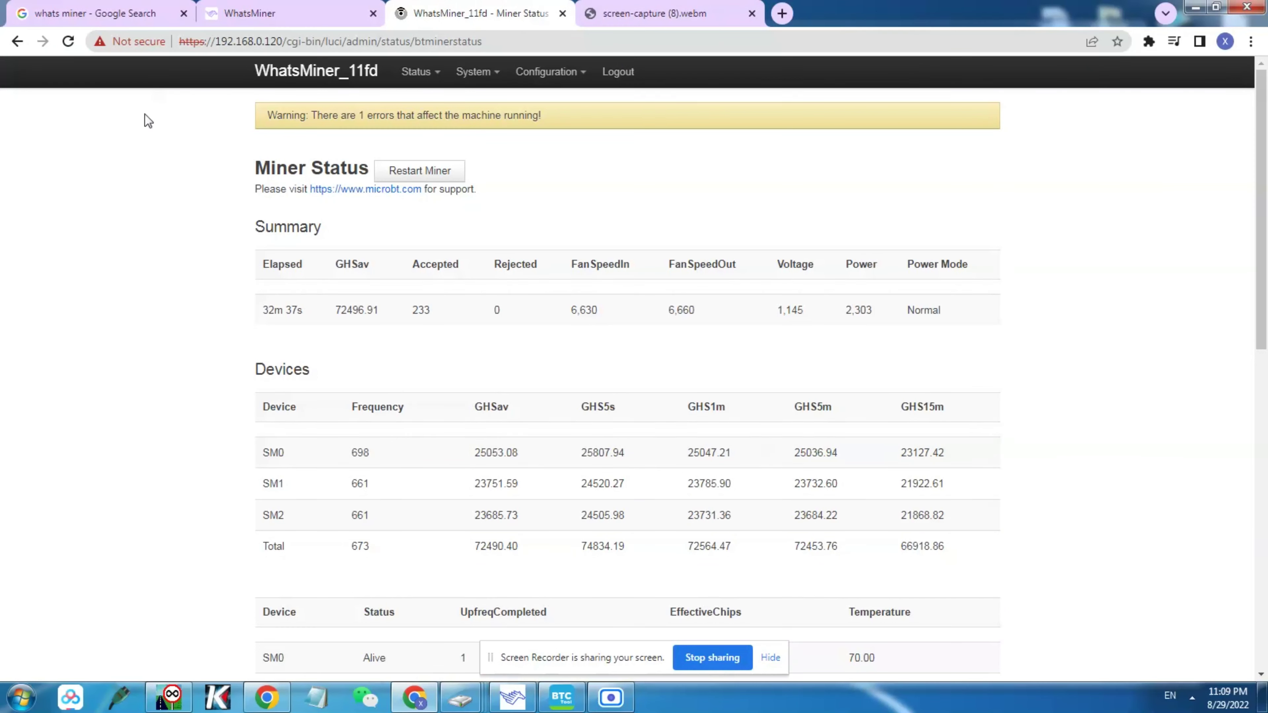
click(68, 42)
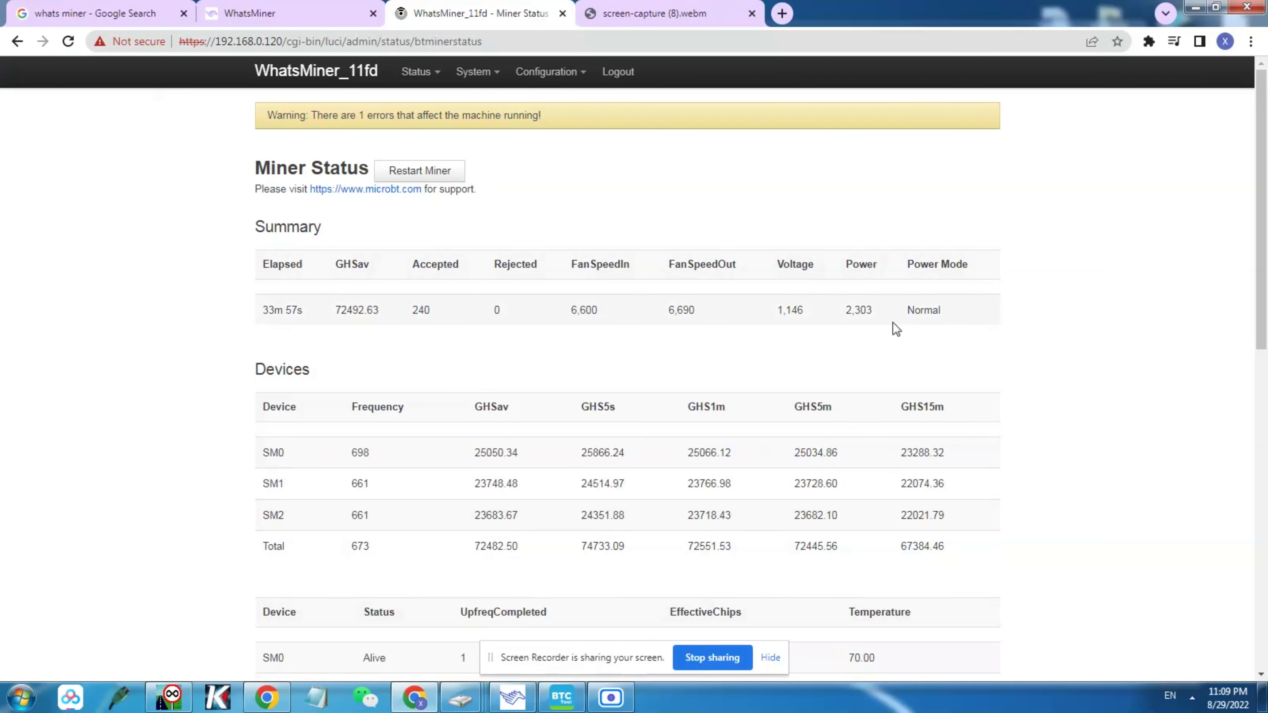
Switch to WhatsMinerTool and move its window lower, clear of the browser page's header.
click(514, 699)
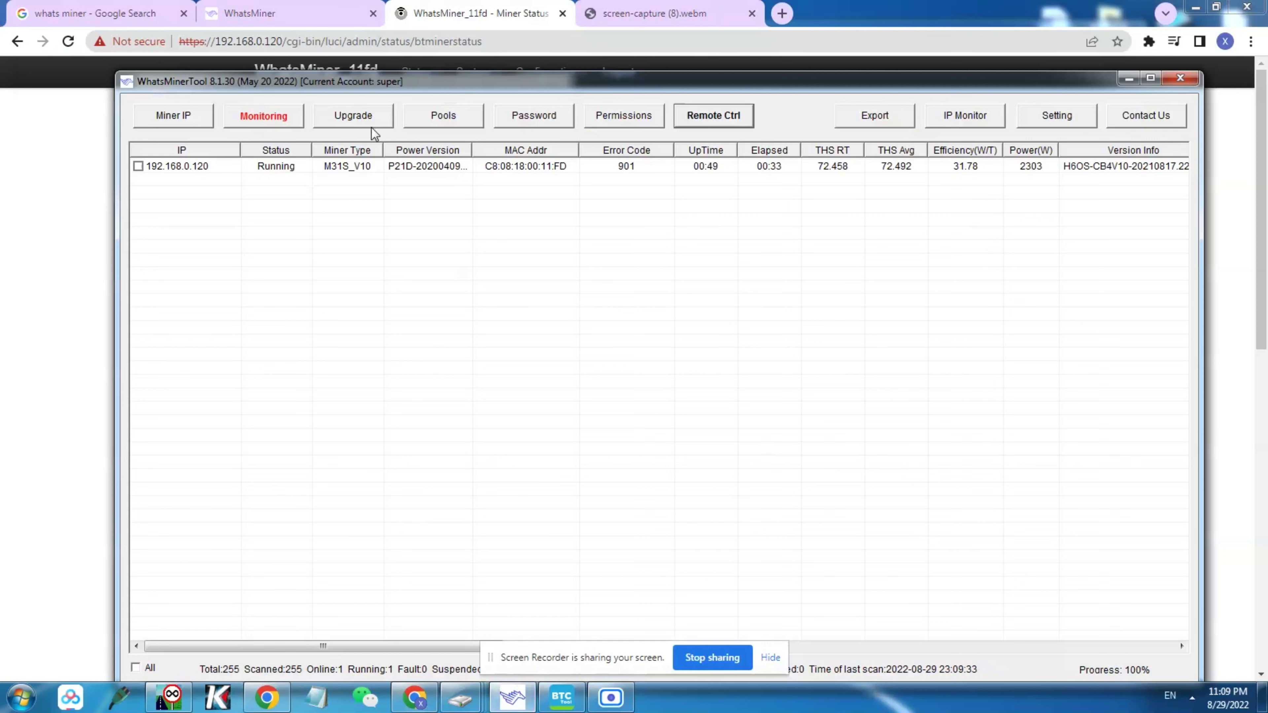
drag(273, 82, 243, 107)
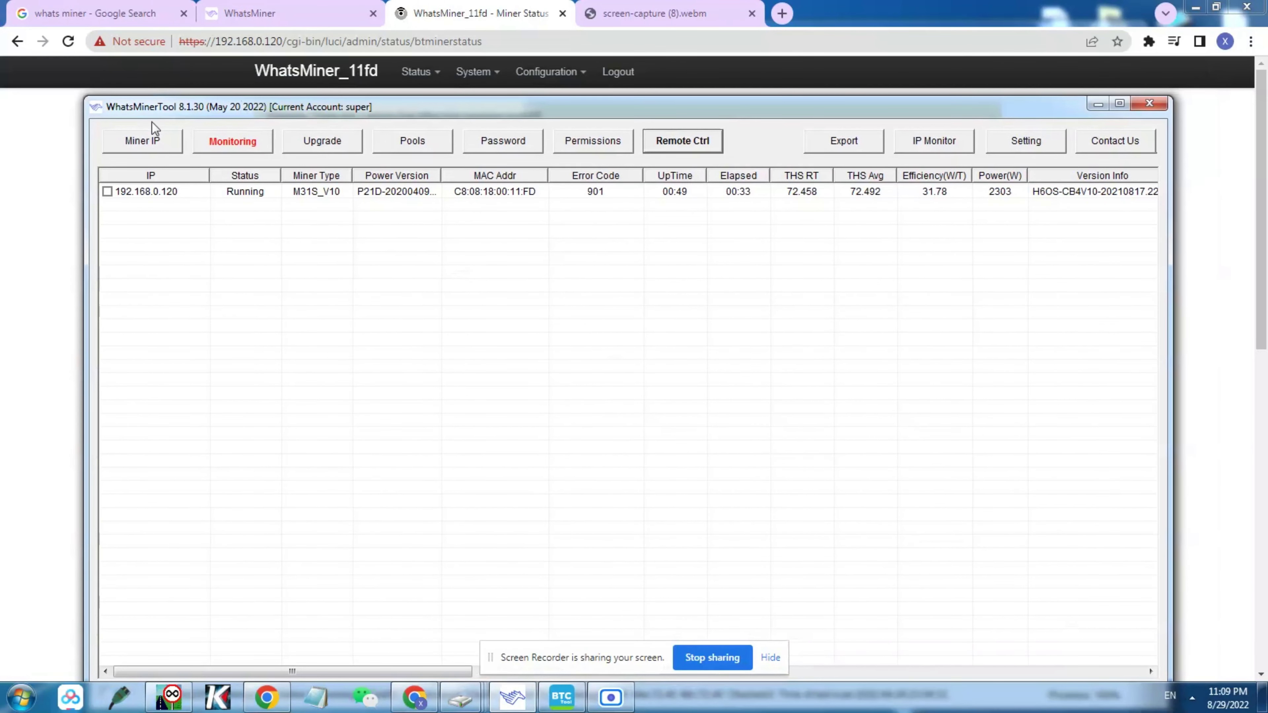
Try to open the Performance Mode remote control setting without a miner selected.
click(662, 143)
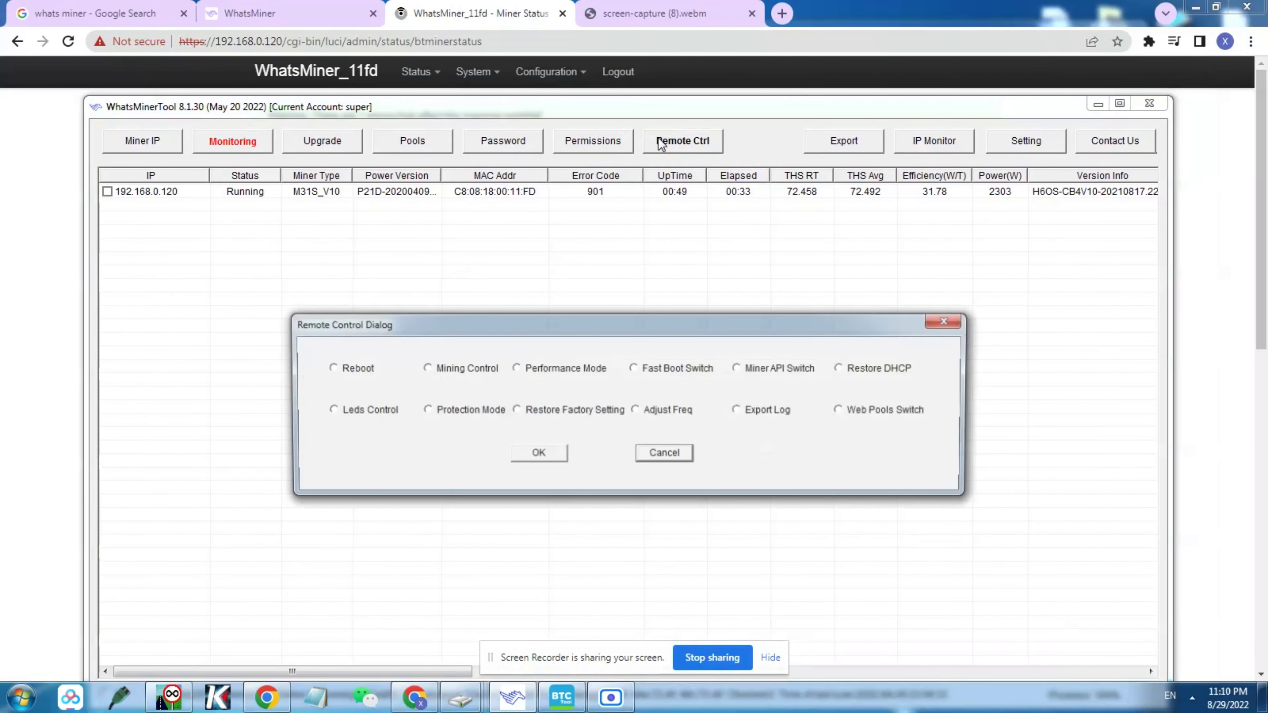
click(567, 370)
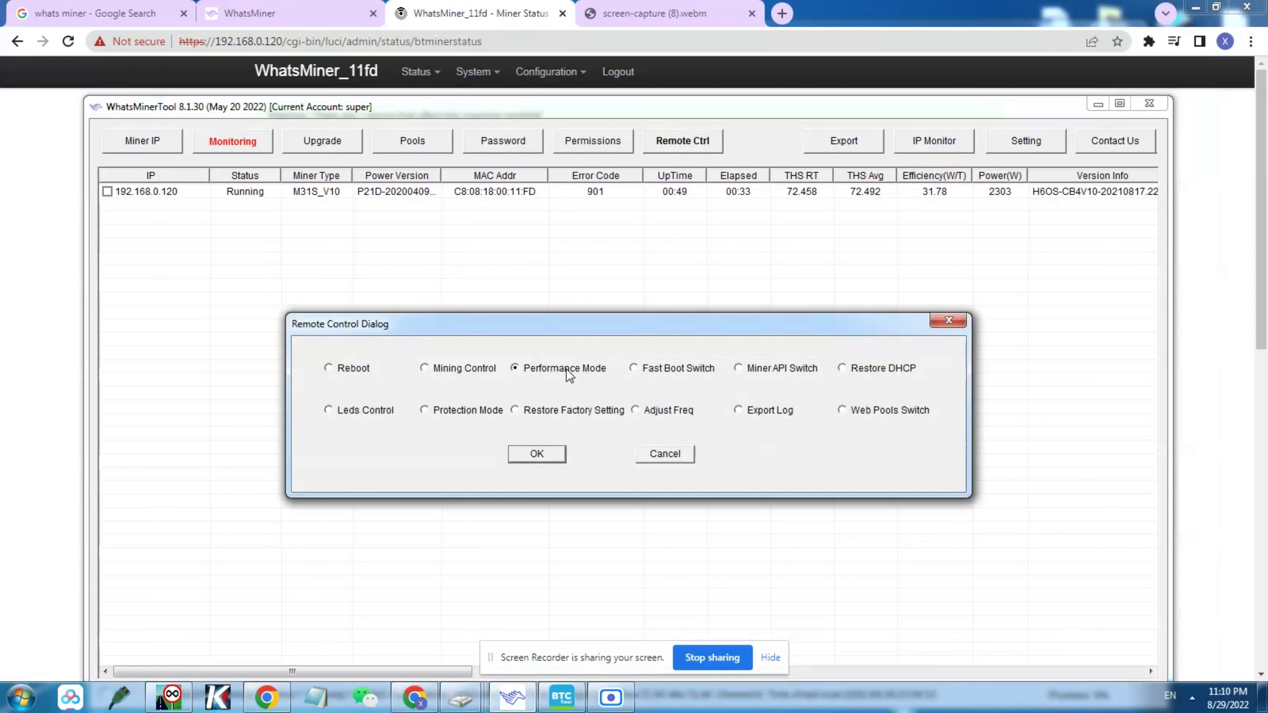
click(529, 453)
click(682, 447)
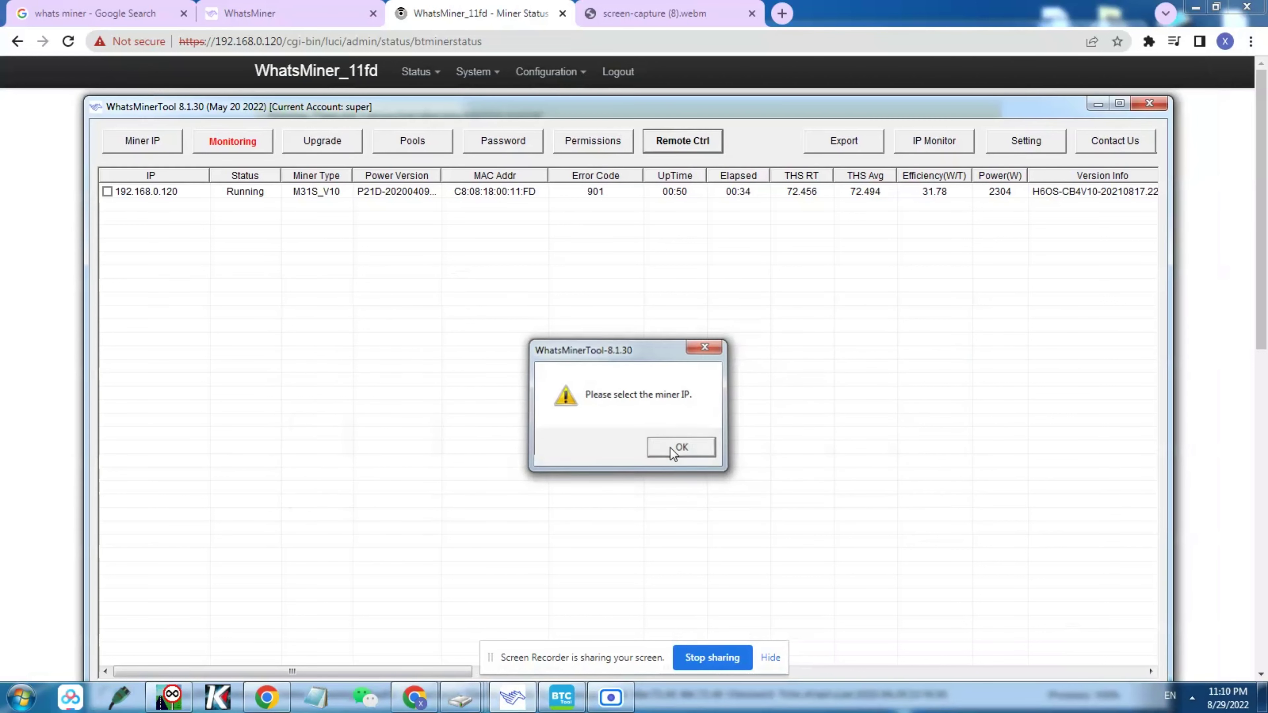
Select miner 192.168.0.120 and switch its performance mode to High through remote control.
click(107, 192)
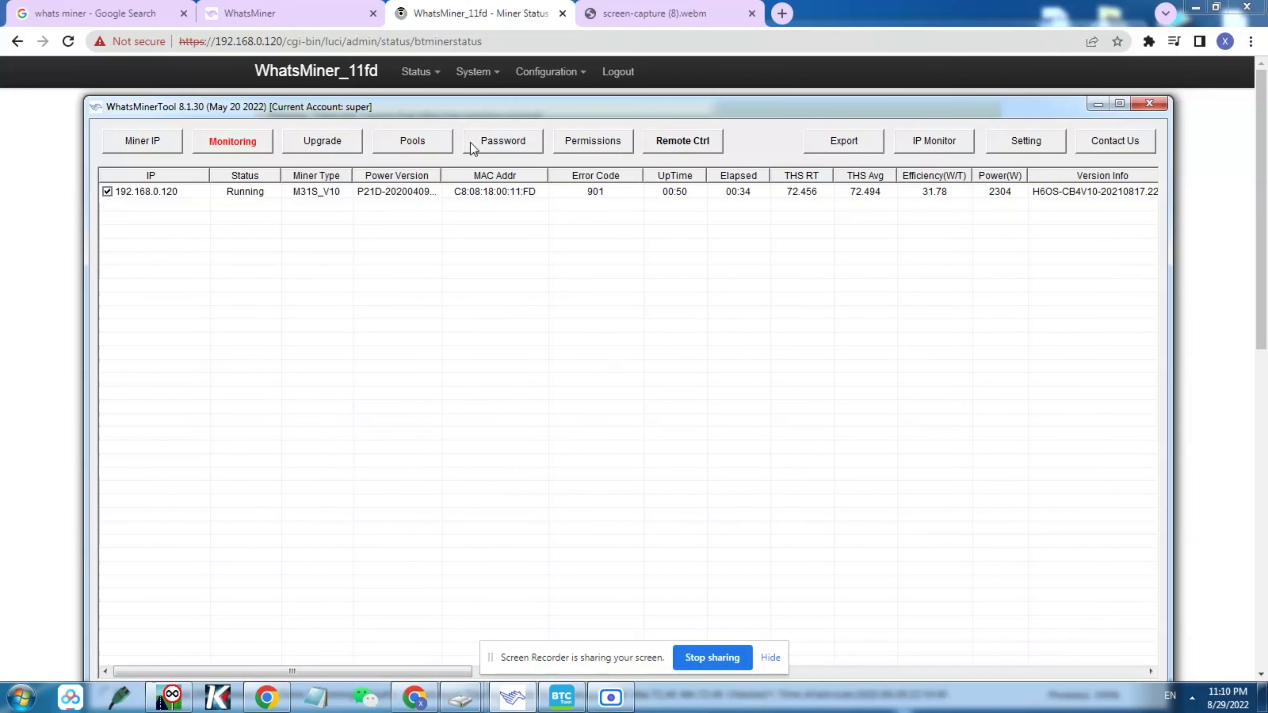
click(689, 142)
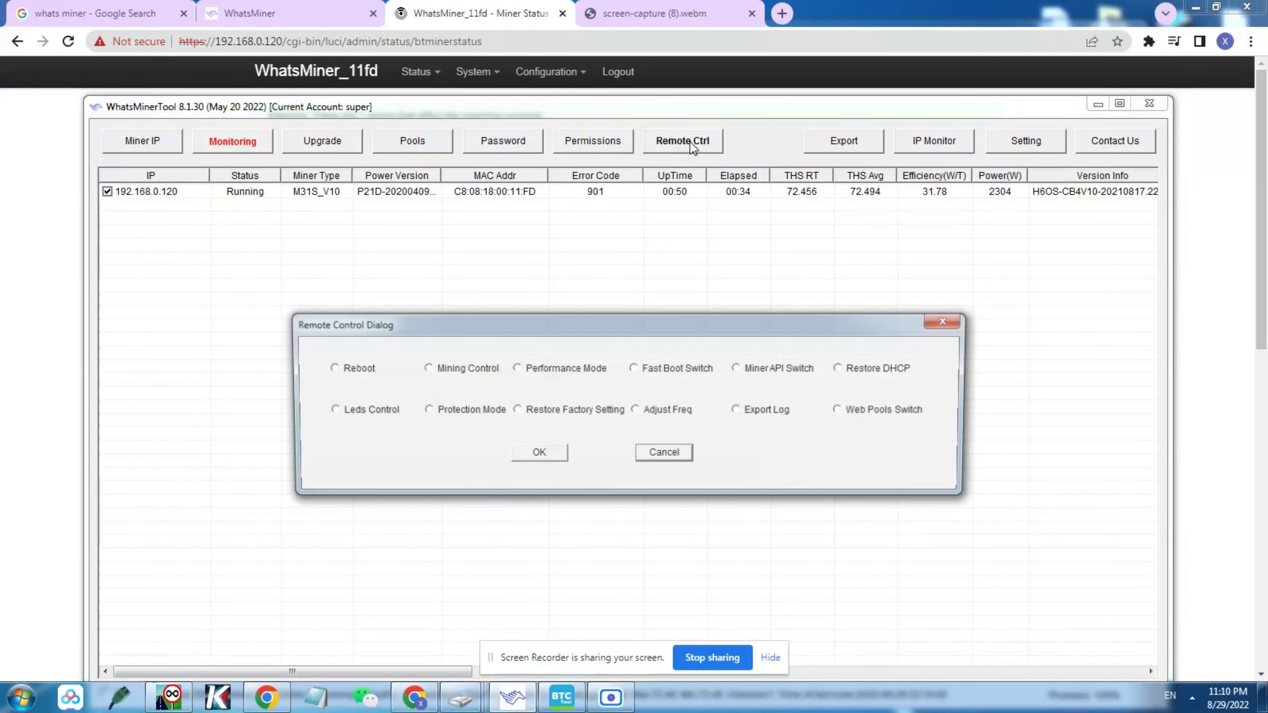
click(559, 372)
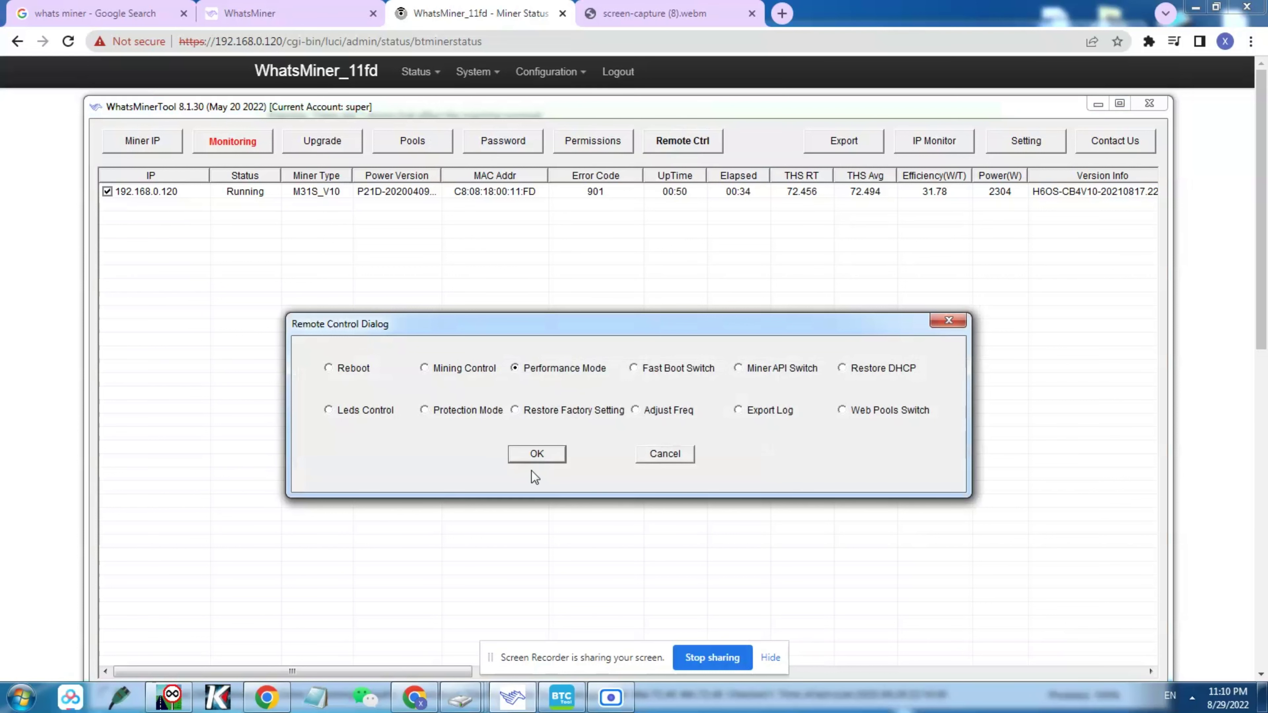
click(532, 454)
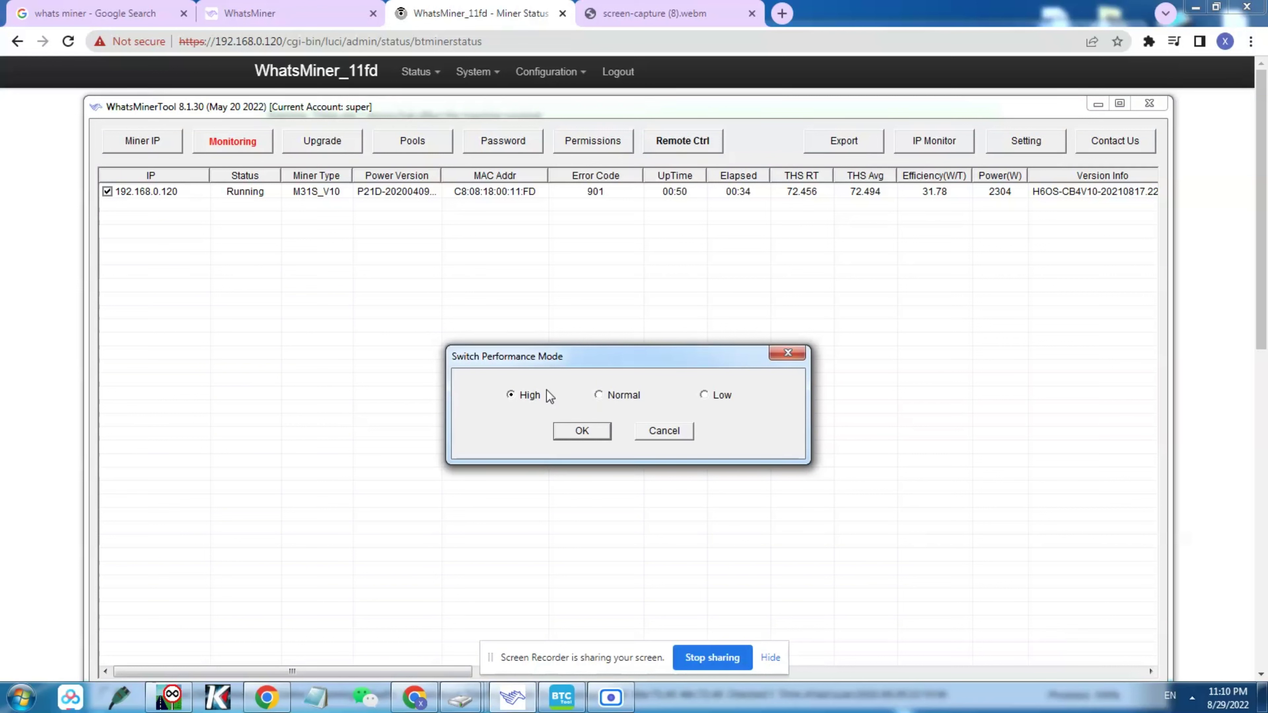
click(573, 438)
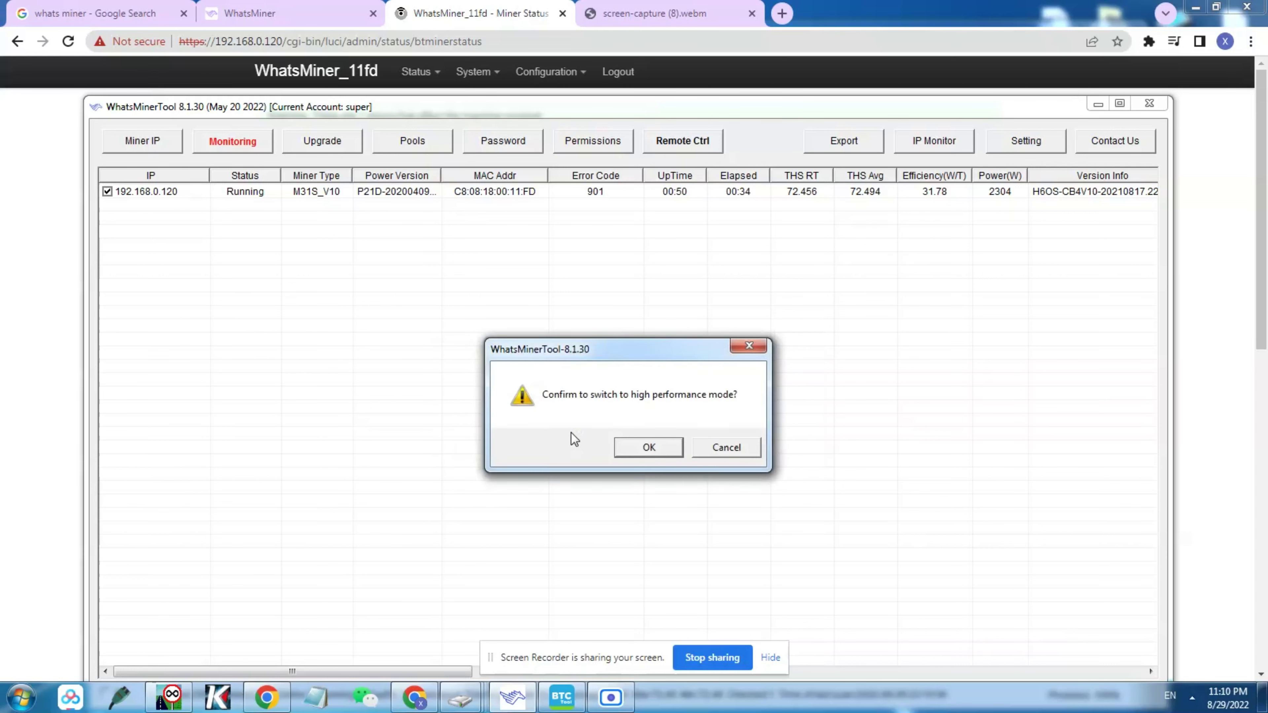
click(636, 450)
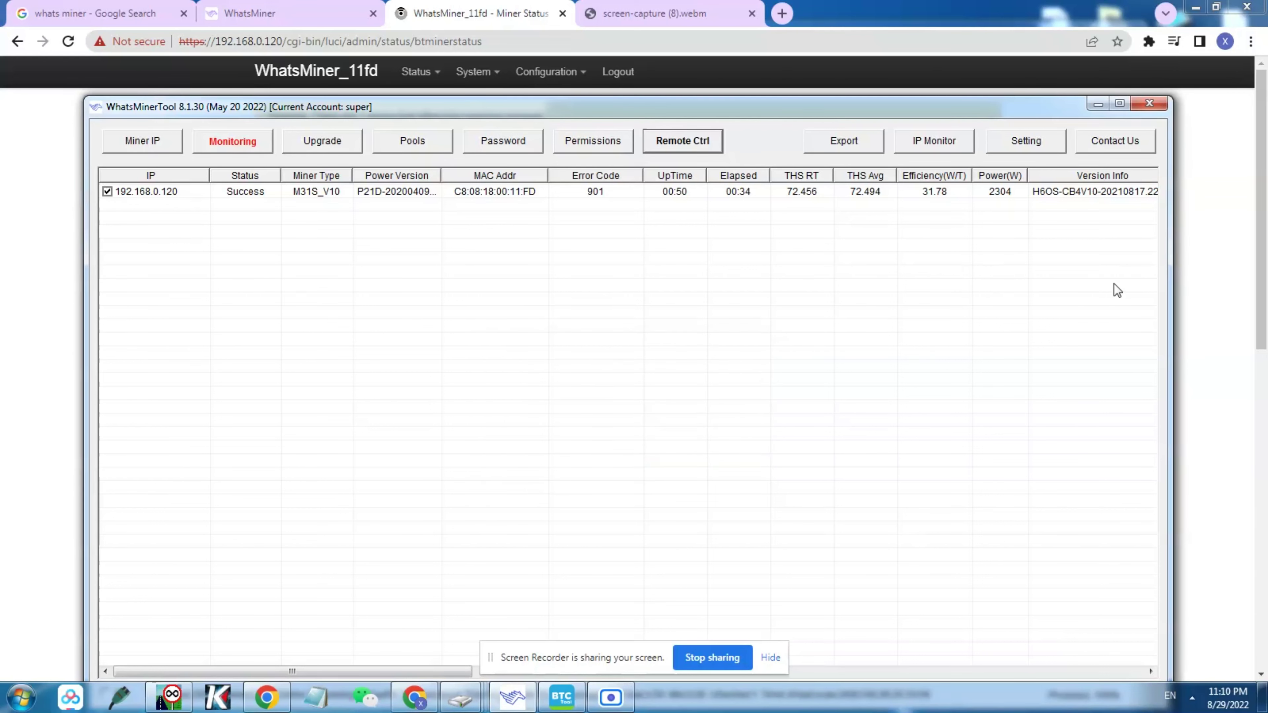
Switch back to the Miner Status page in Chrome and reload it.
click(1236, 245)
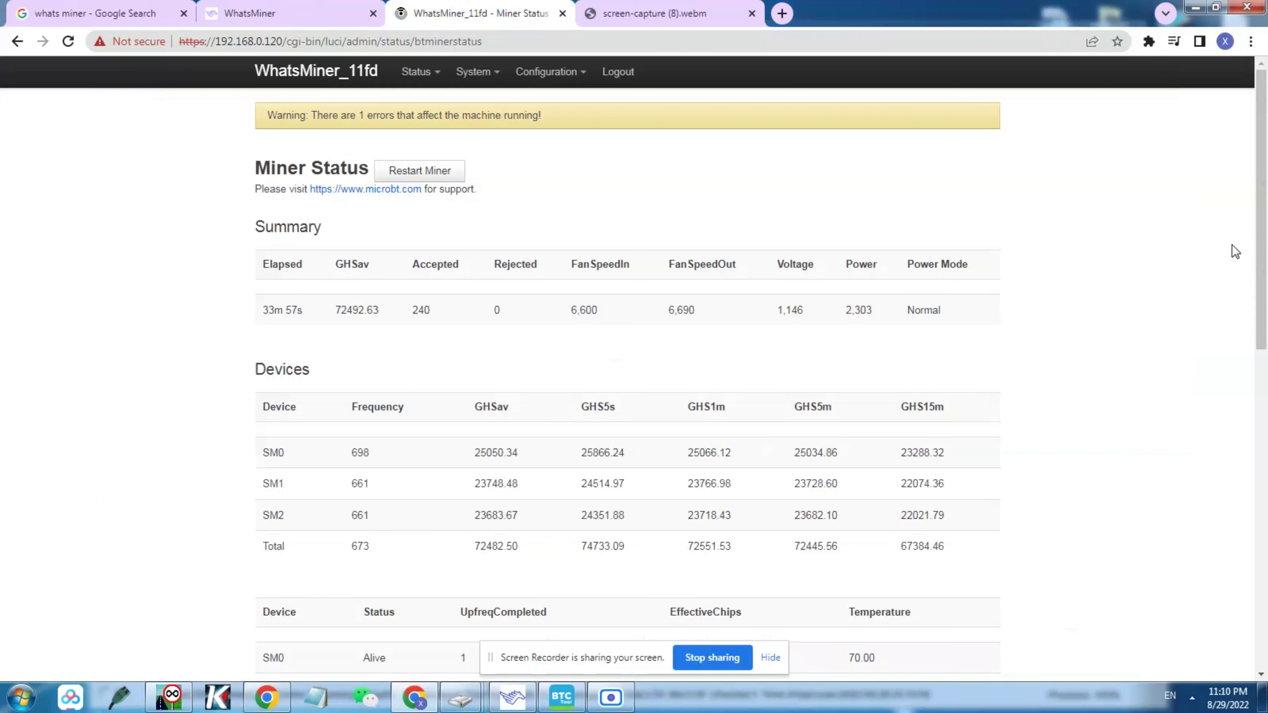
click(69, 41)
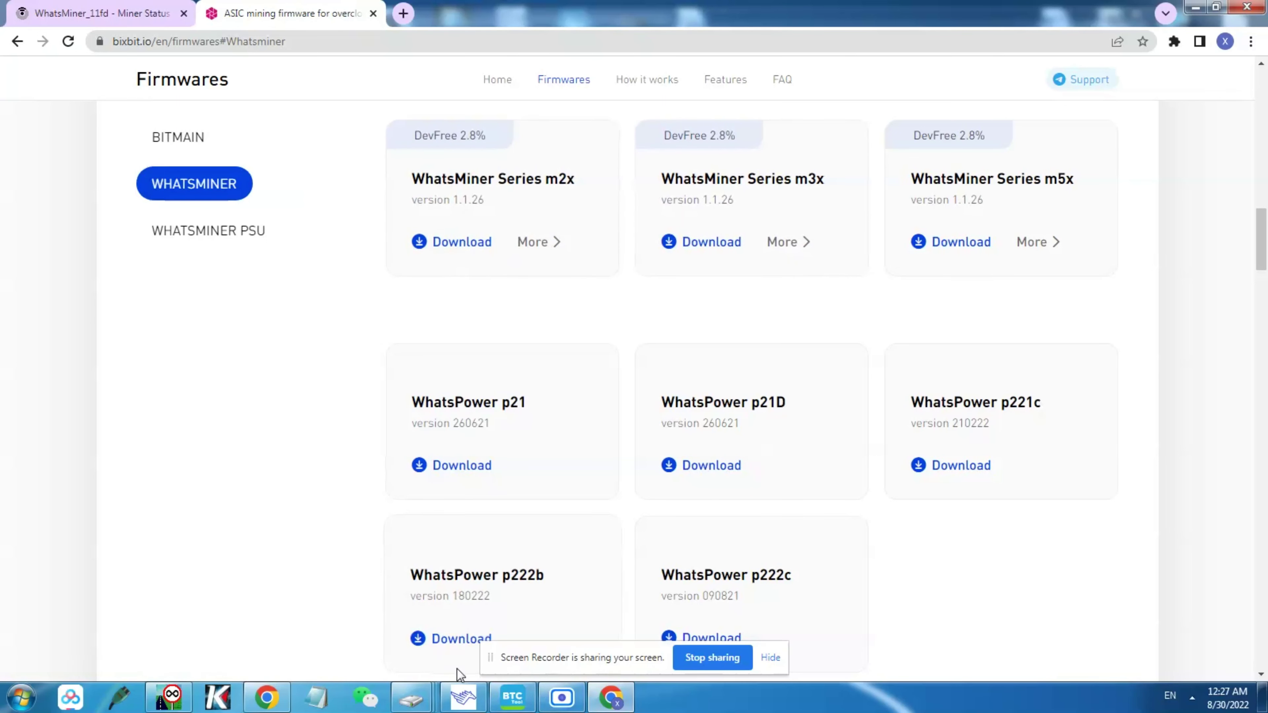
Switch to WhatsMinerTool, move its window below the browser header and open the firmware upgrade options.
click(463, 697)
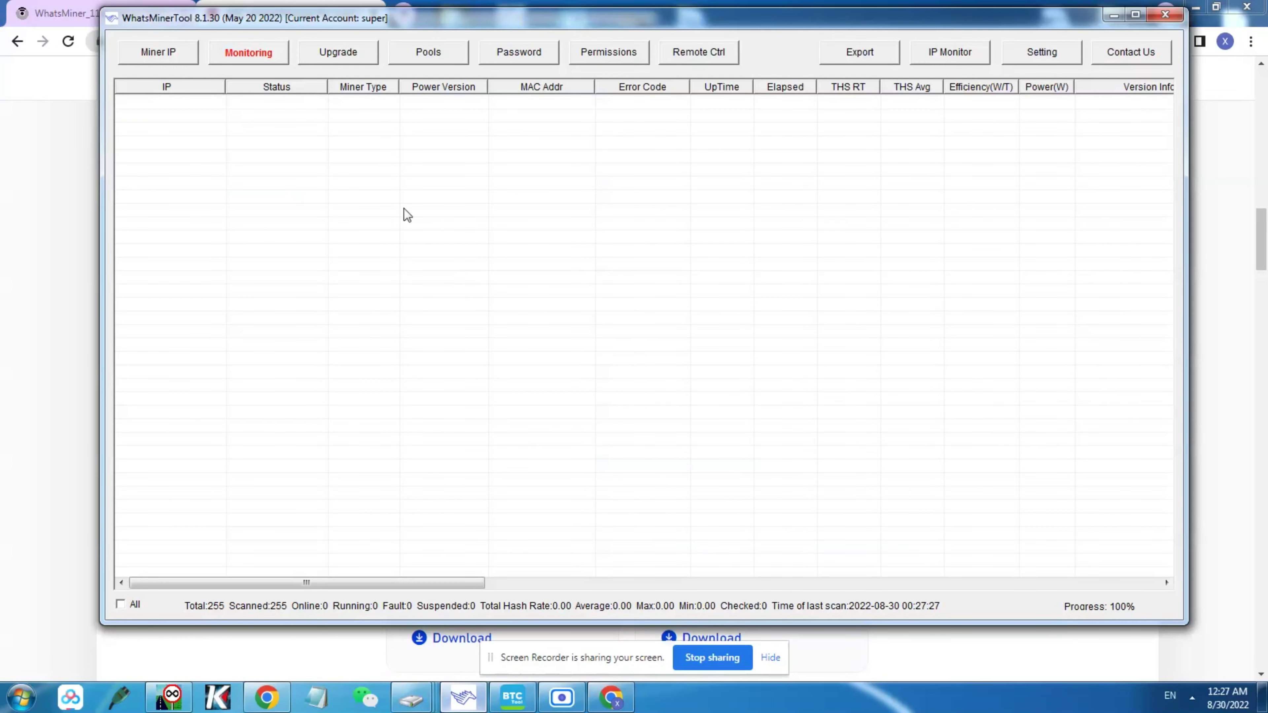
drag(345, 18, 321, 102)
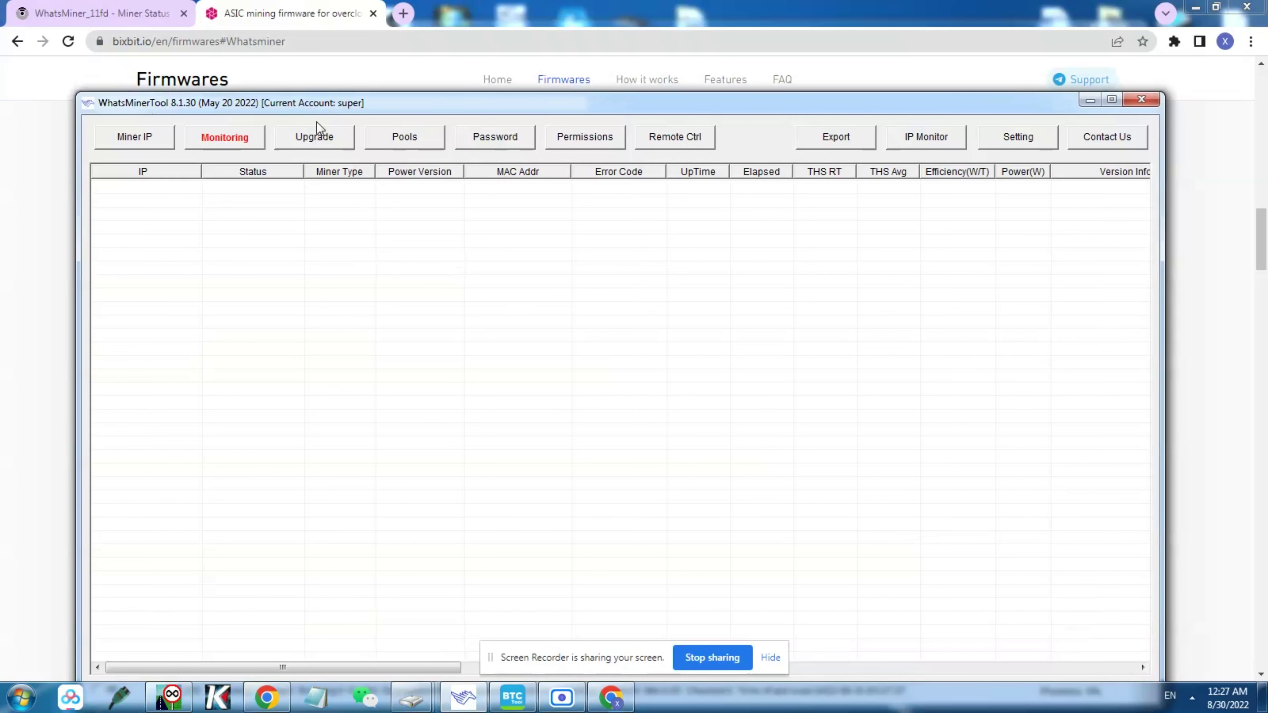
click(316, 134)
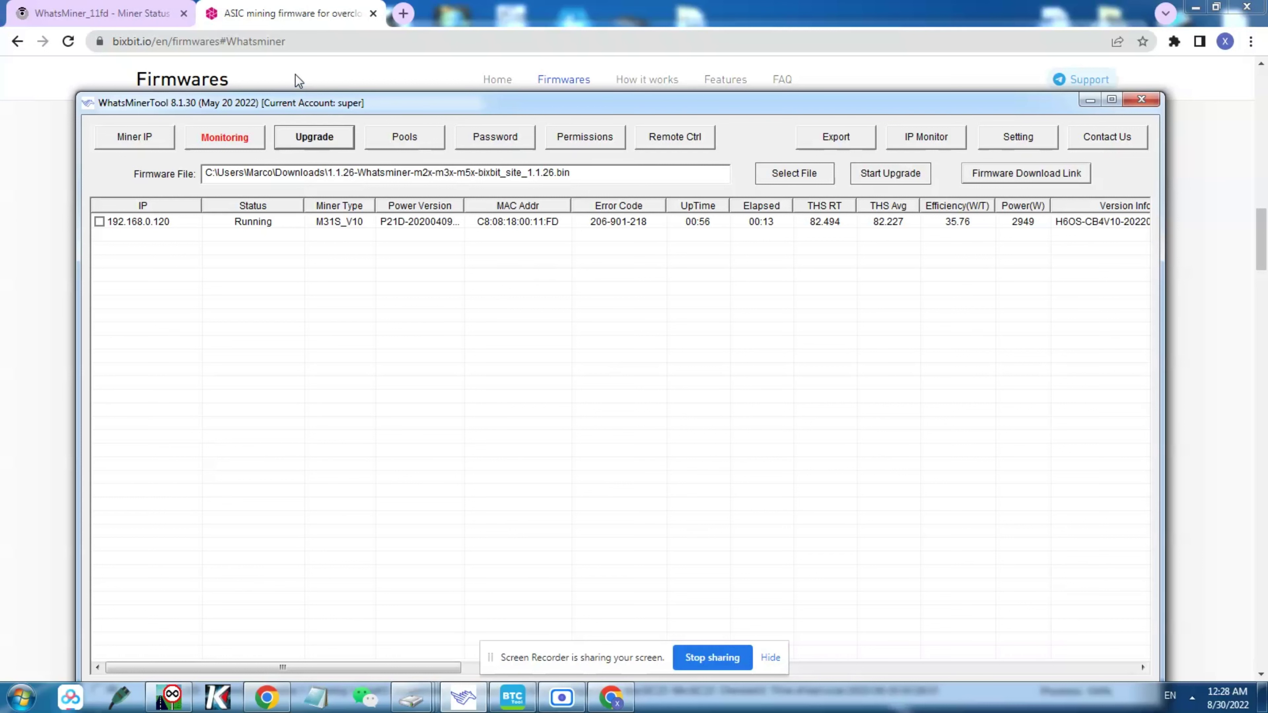
Switch to the miner's status page in Chrome and examine its average hash rate, device figures and temperatures.
click(141, 15)
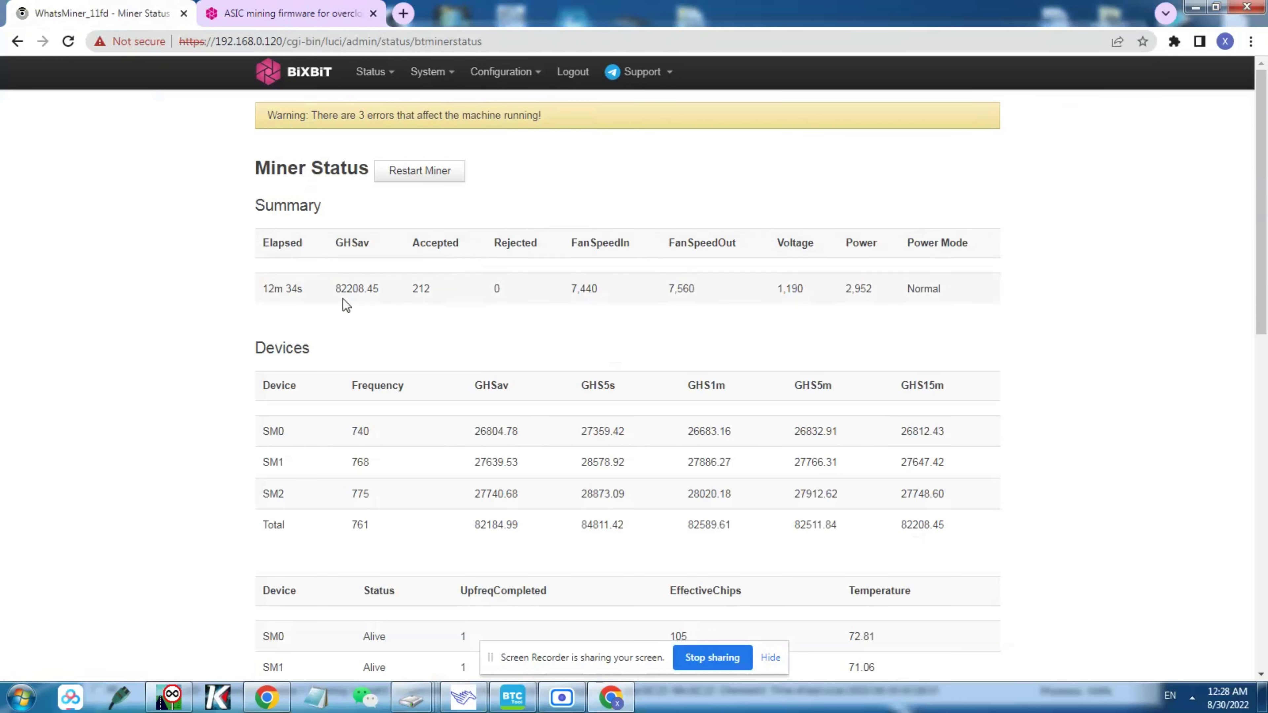
drag(334, 289, 344, 288)
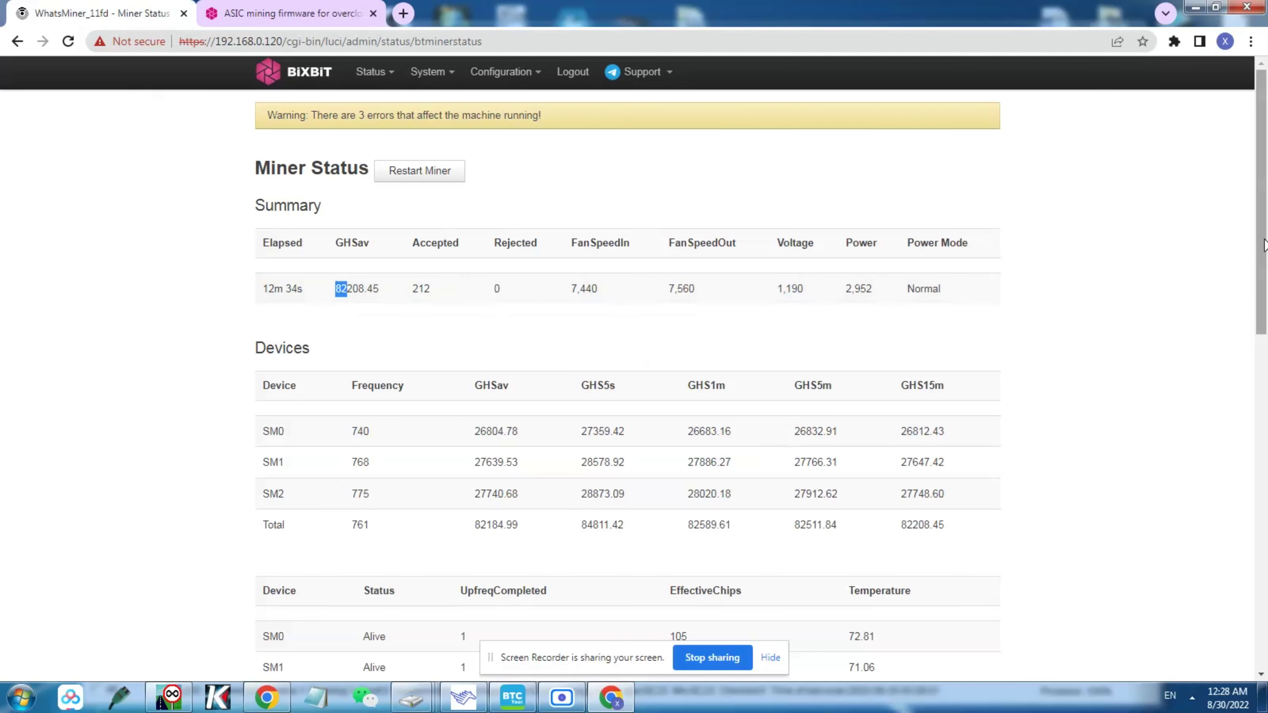
scroll(1264, 244, down, 2)
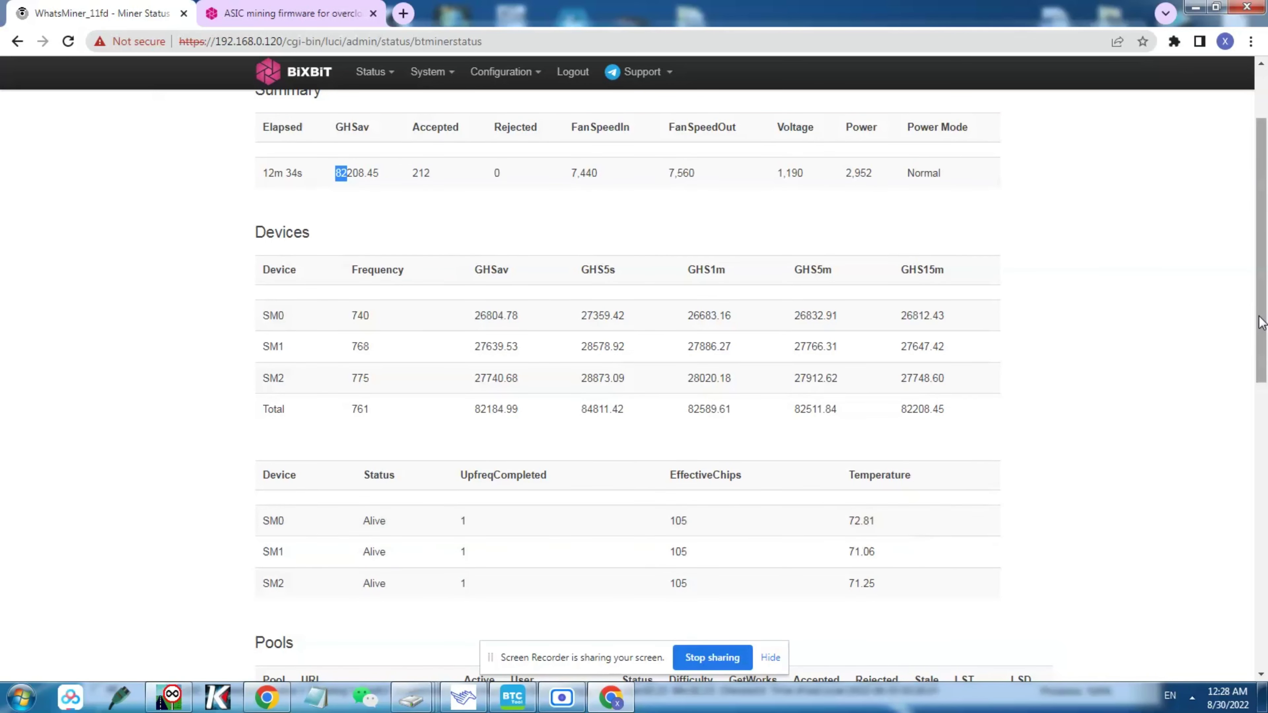
scroll(1261, 322, up, 2)
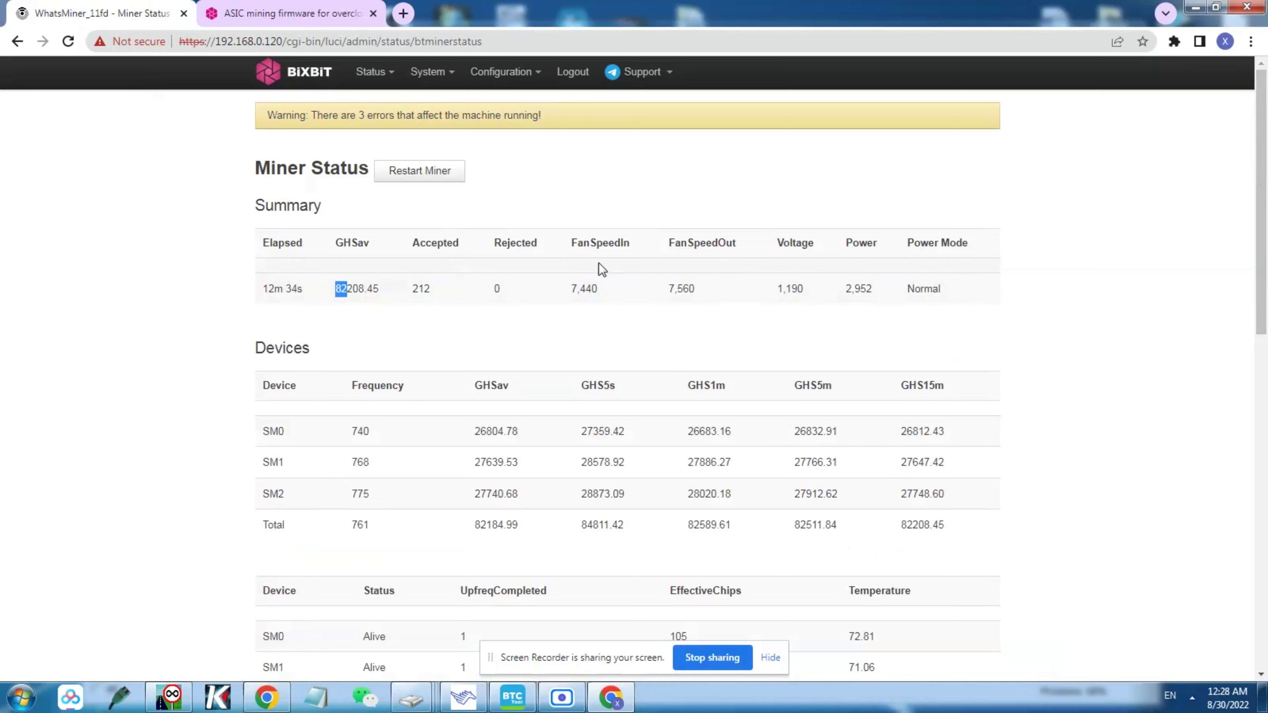
Open the miner configuration and go to its Overclock settings.
mouse_move(446, 79)
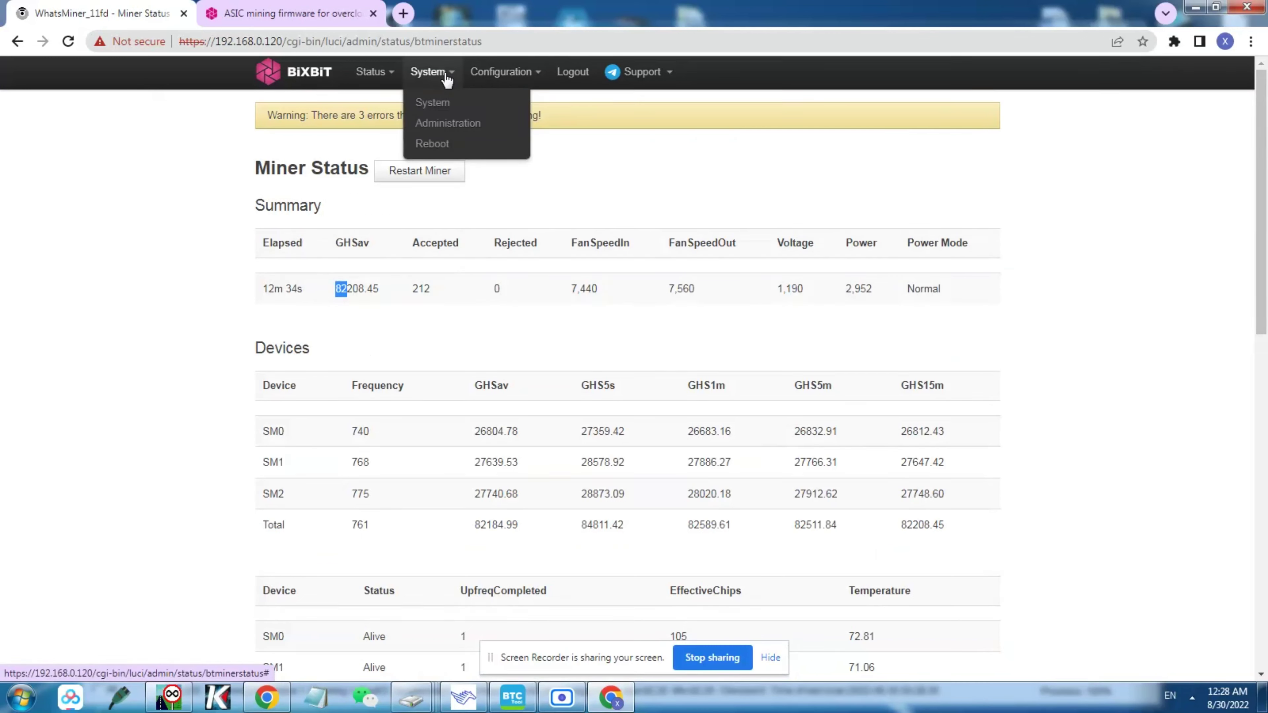
mouse_move(486, 73)
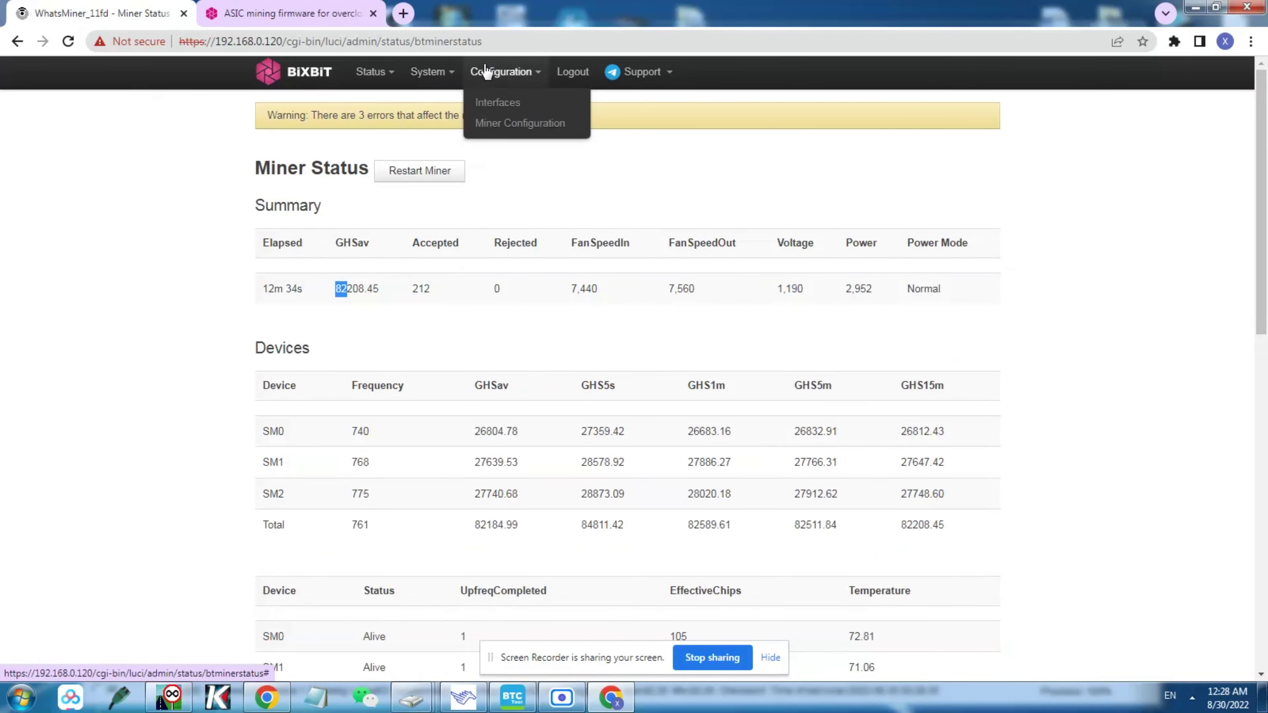
click(494, 126)
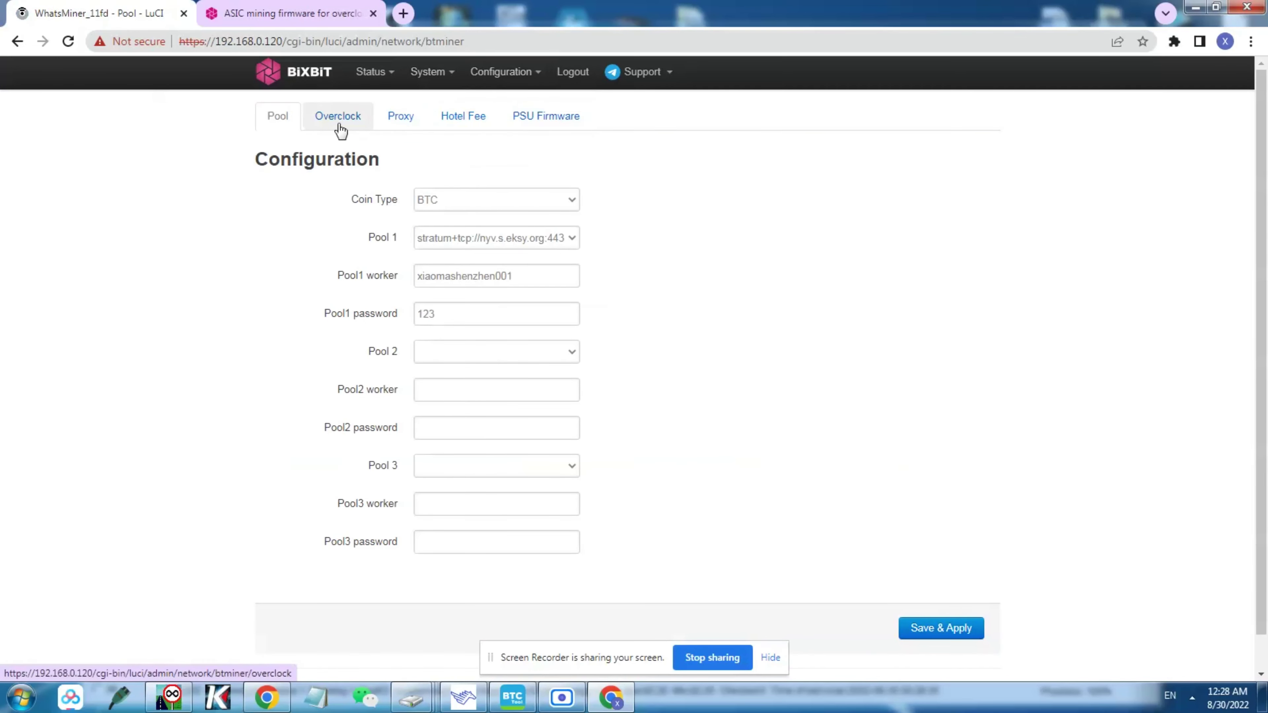
click(337, 117)
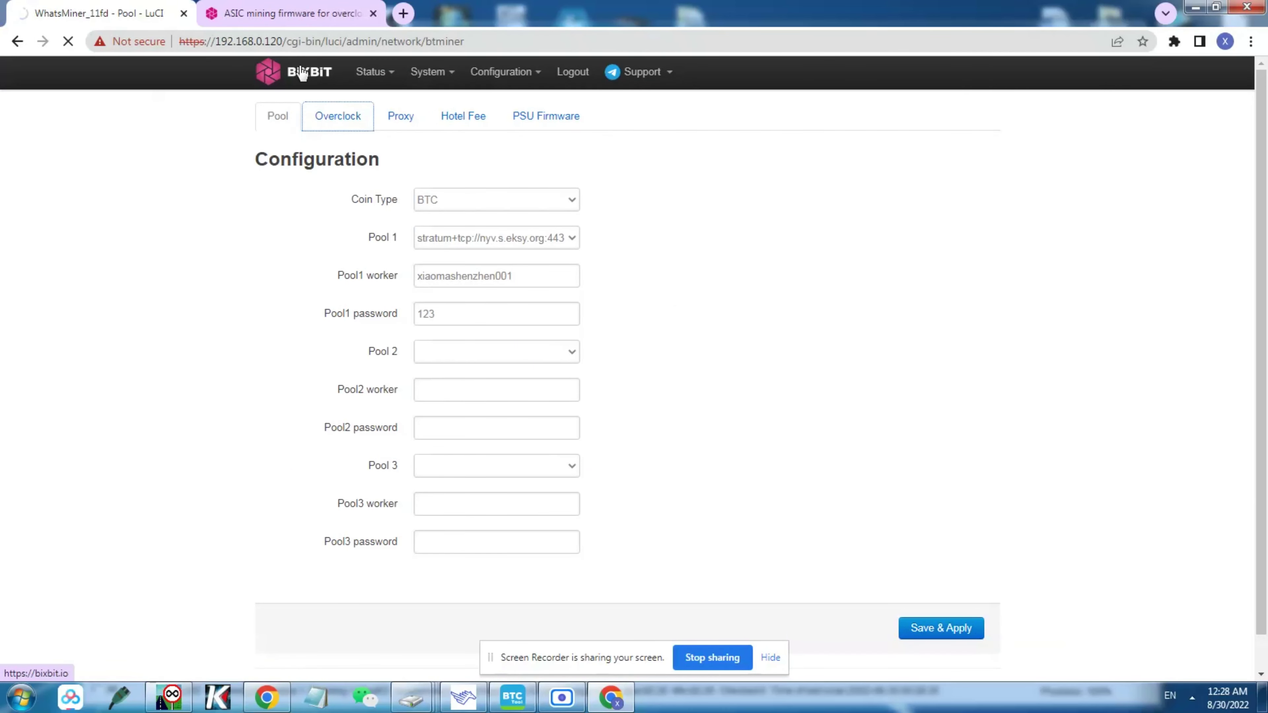
Look over the WhatsPower firmware downloads on the BiXBiT site, and open the miner's PSU Firmware page.
mouse_move(368, 89)
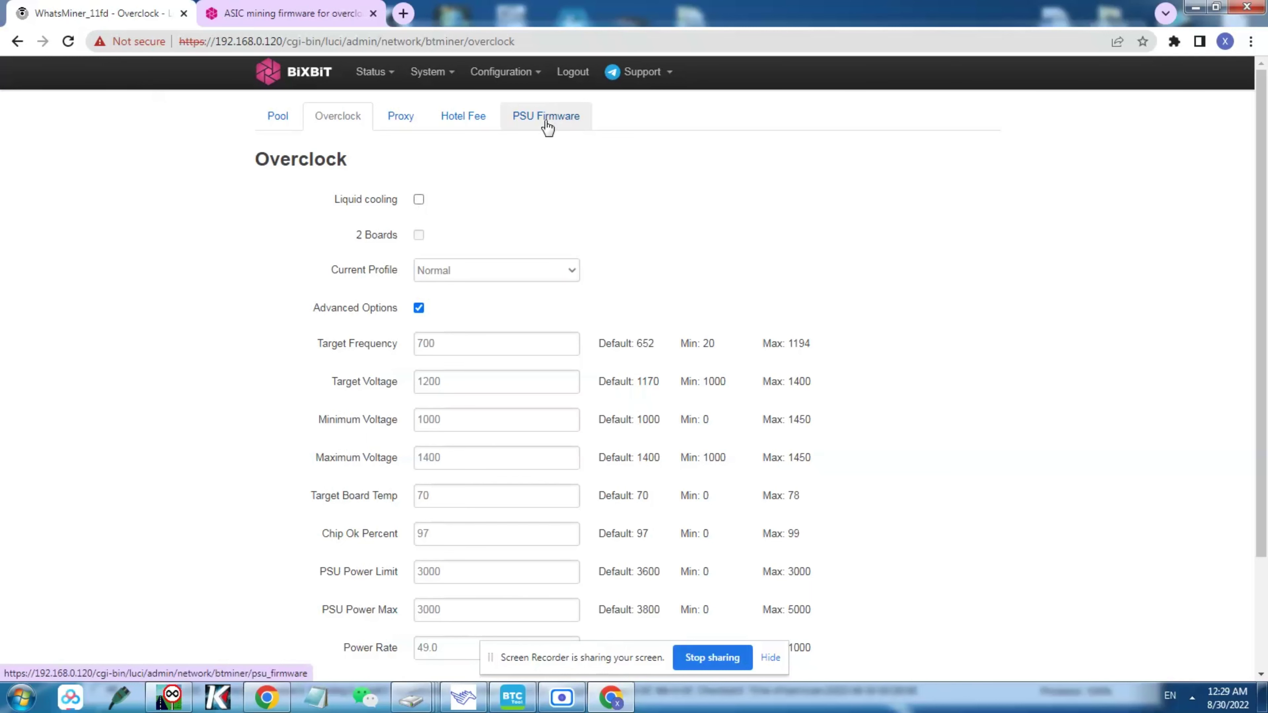
click(305, 20)
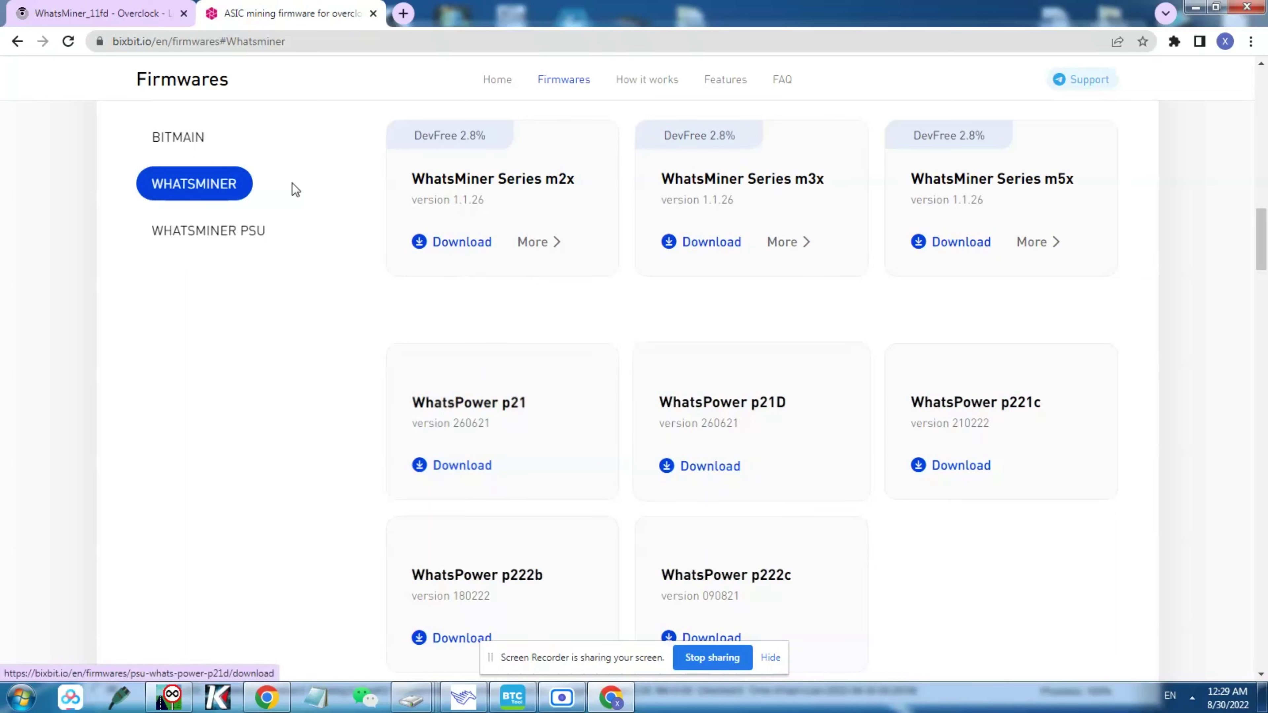
click(100, 12)
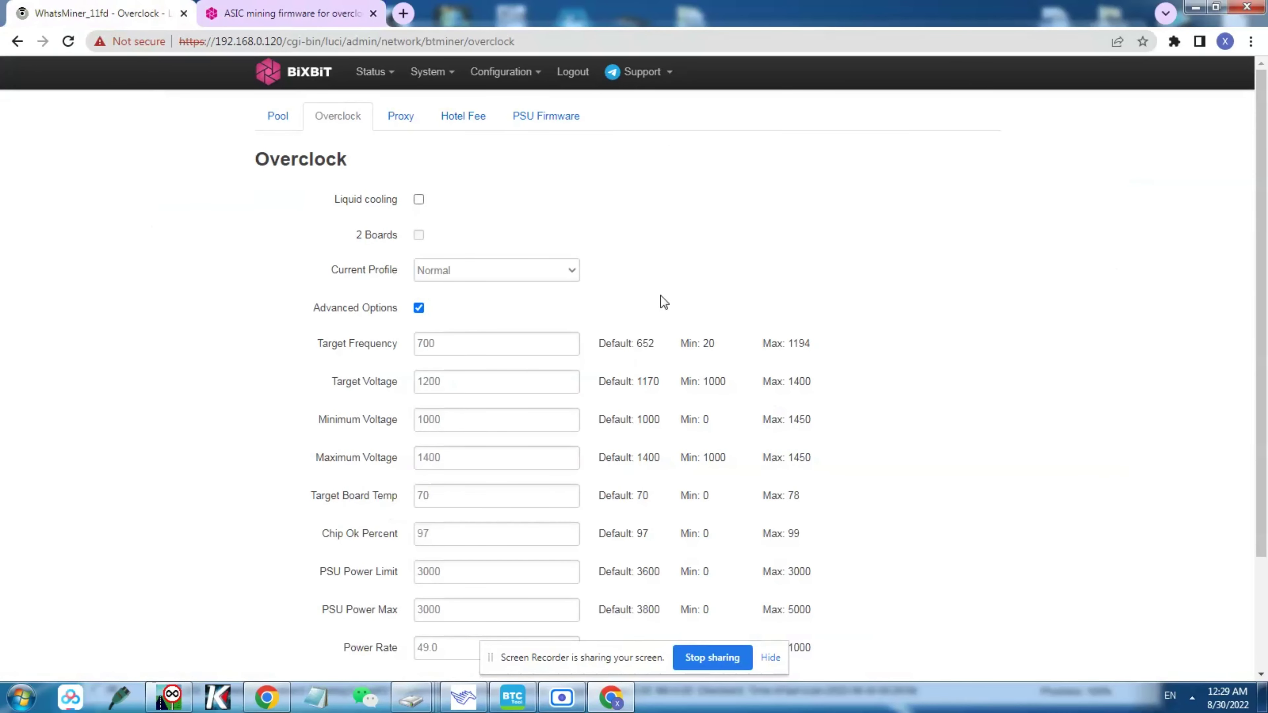
click(543, 108)
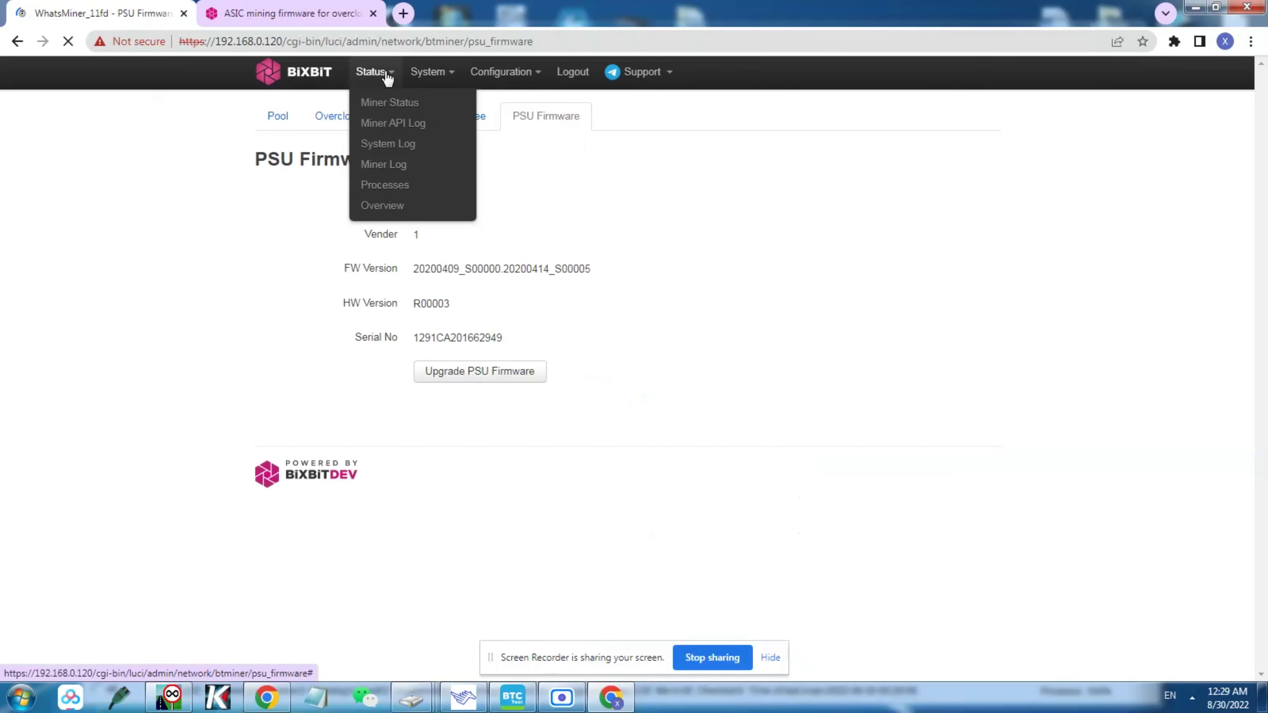
Return to the Overclock settings and examine the advanced options, particularly Target Voltage and Power Rate.
click(15, 42)
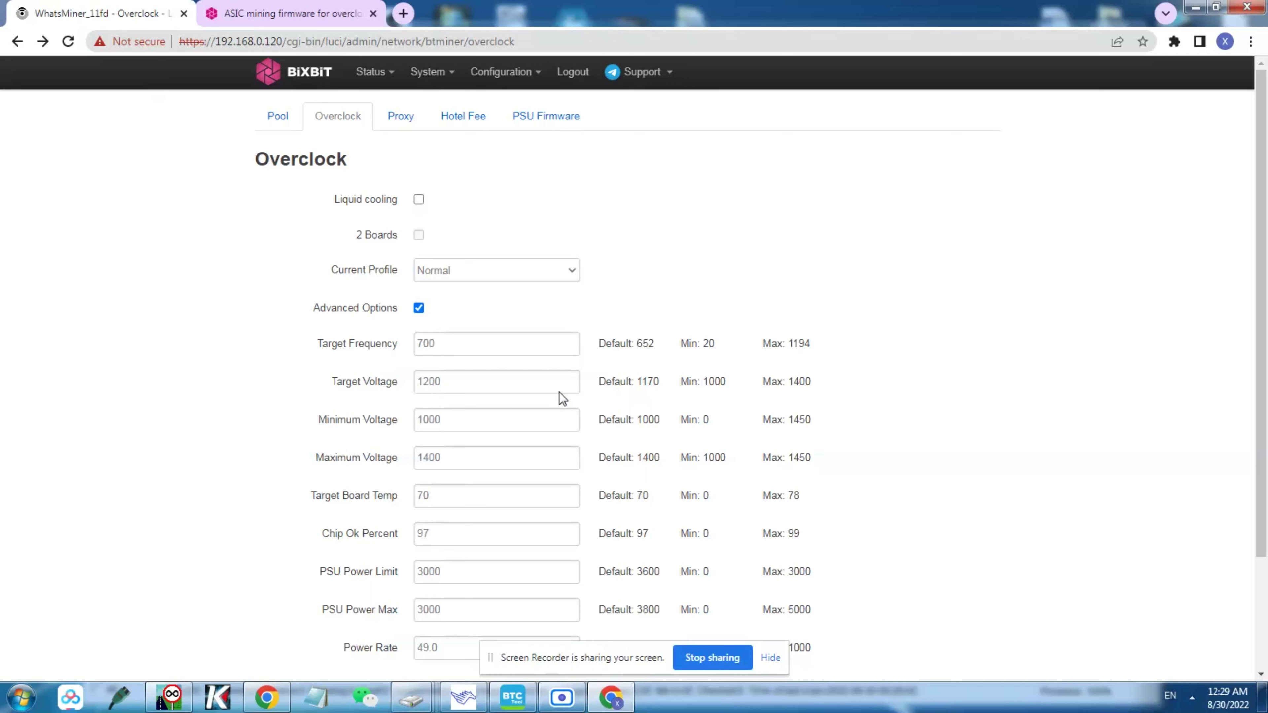
click(427, 381)
double_click(446, 380)
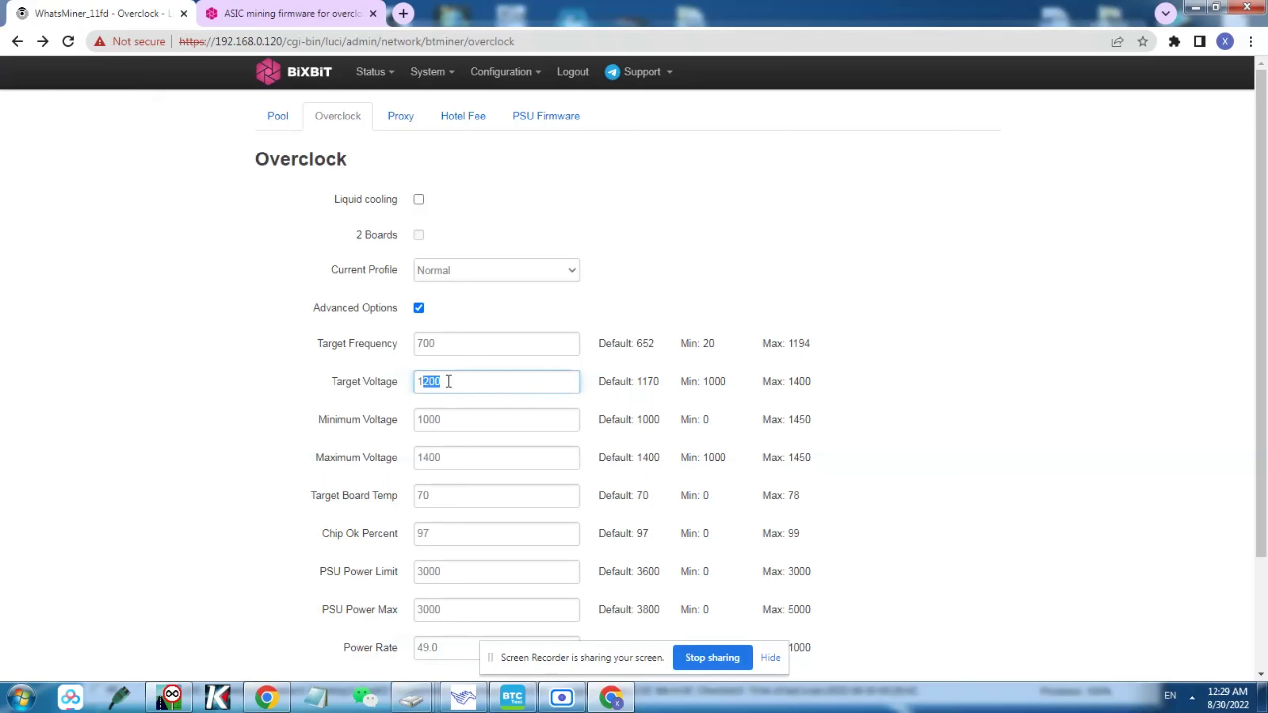
click(448, 381)
scroll(1263, 259, down, 3)
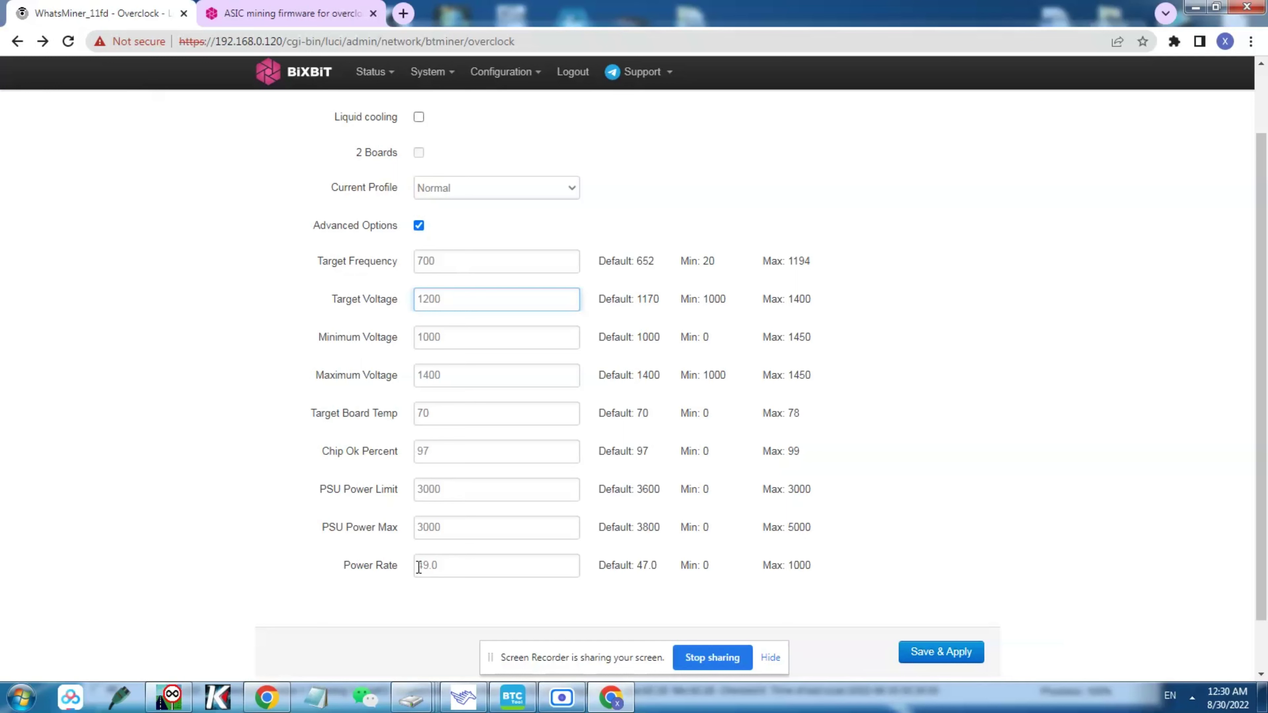
drag(418, 568, 441, 567)
click(424, 566)
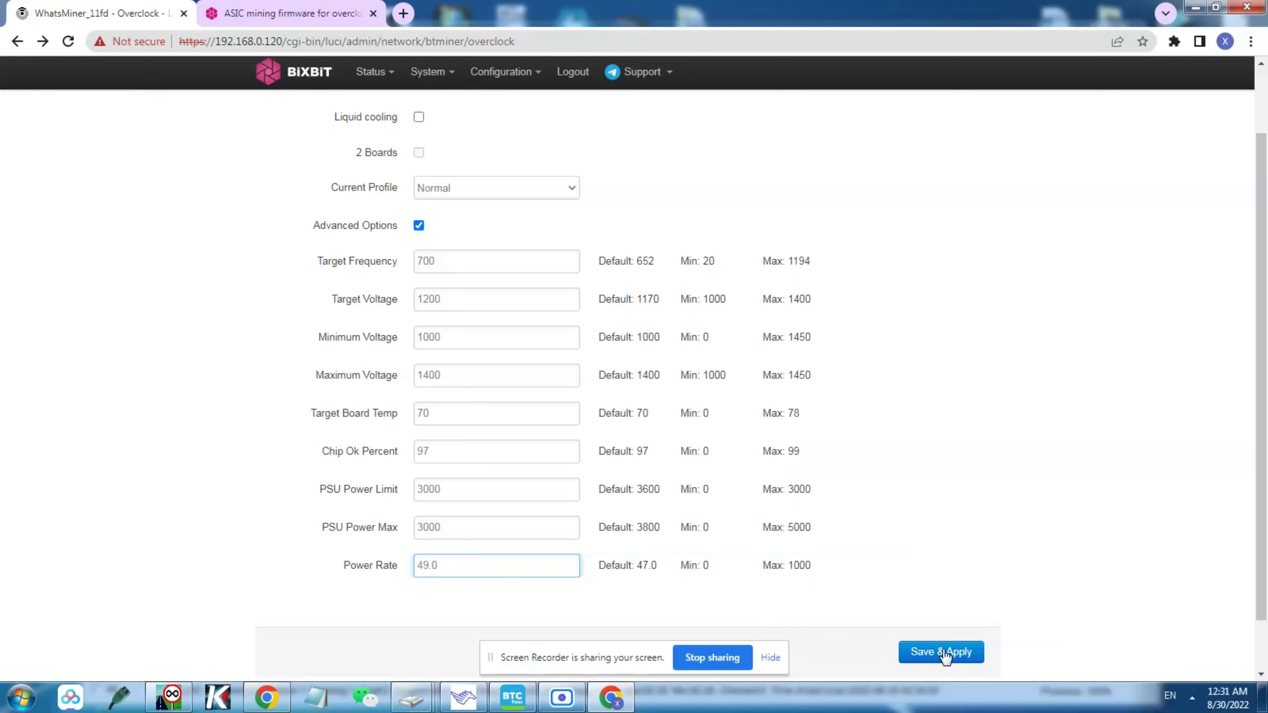
Open the Miner Status page and examine the average hash rate, device figures, board temperatures and pools.
mouse_move(390, 75)
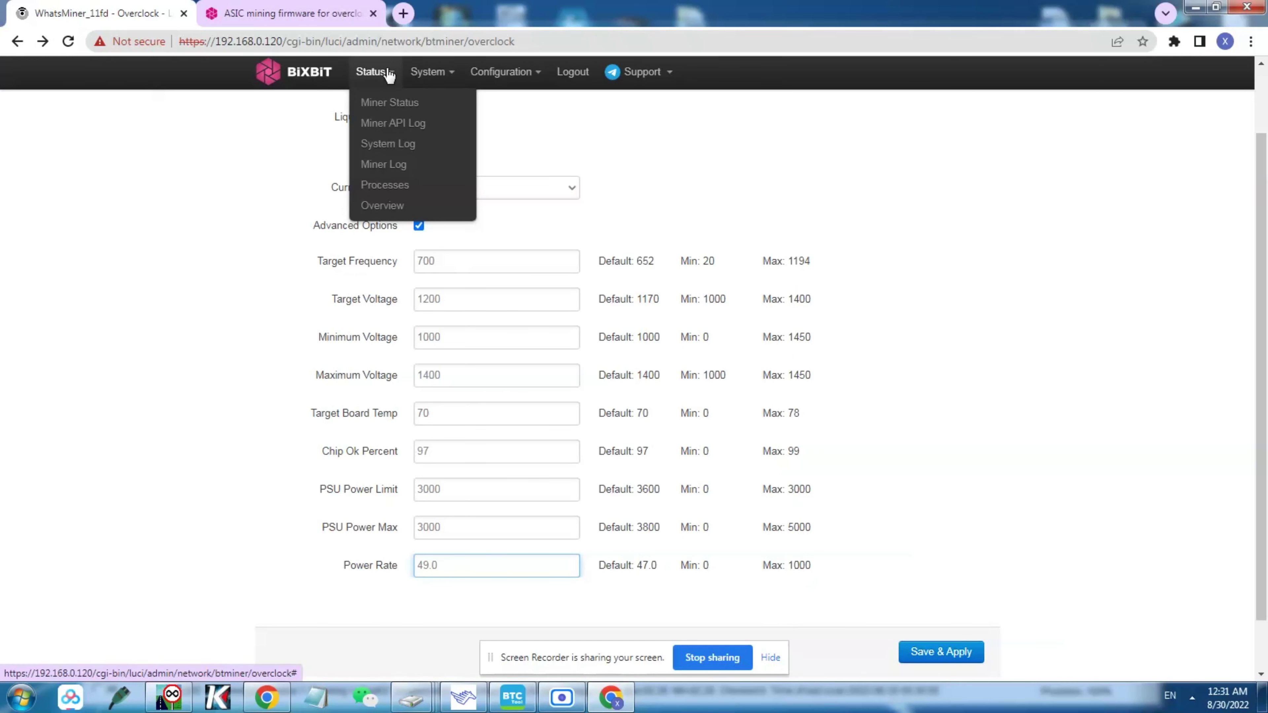
click(380, 105)
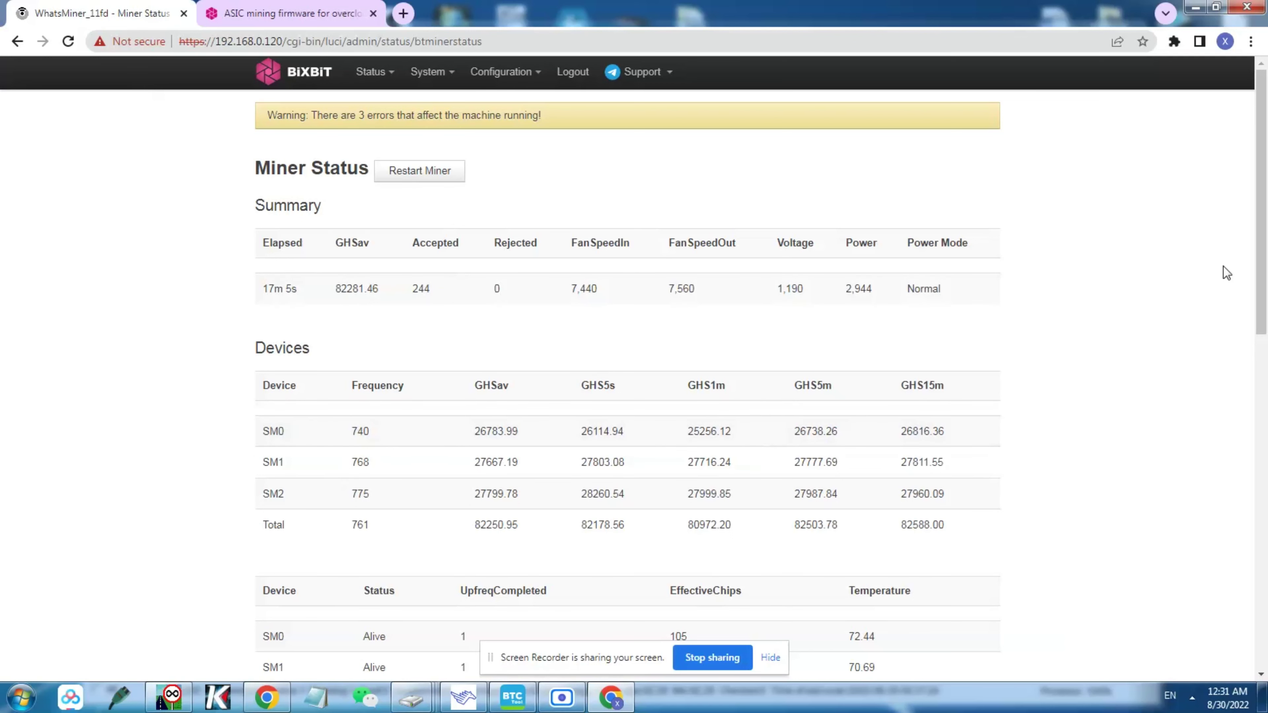
drag(1266, 222, 1266, 257)
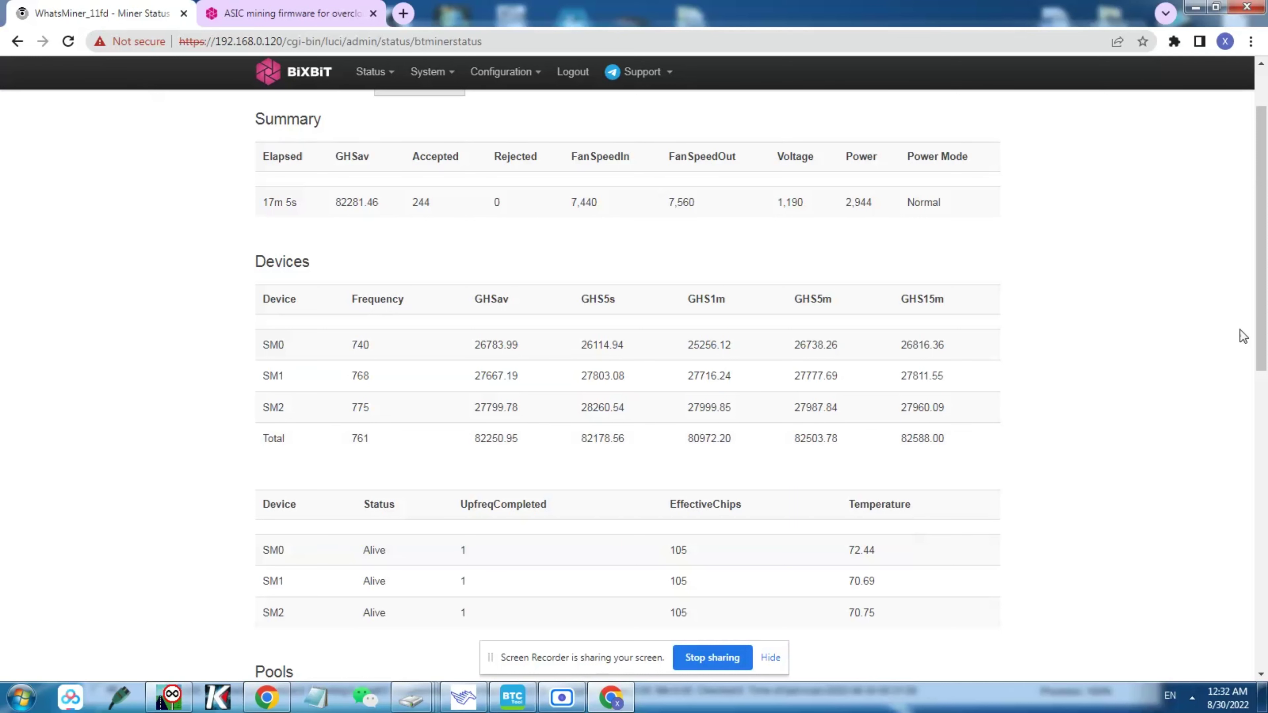
drag(1260, 321, 1259, 377)
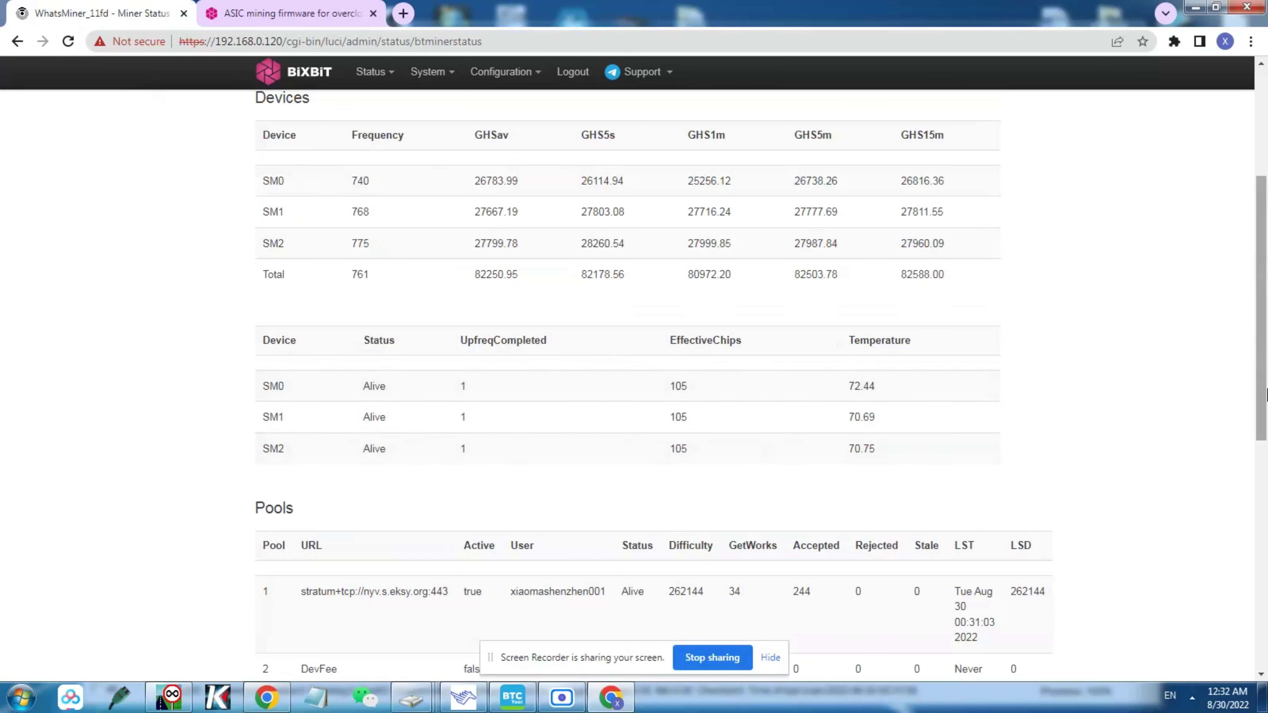
drag(1260, 411, 1259, 265)
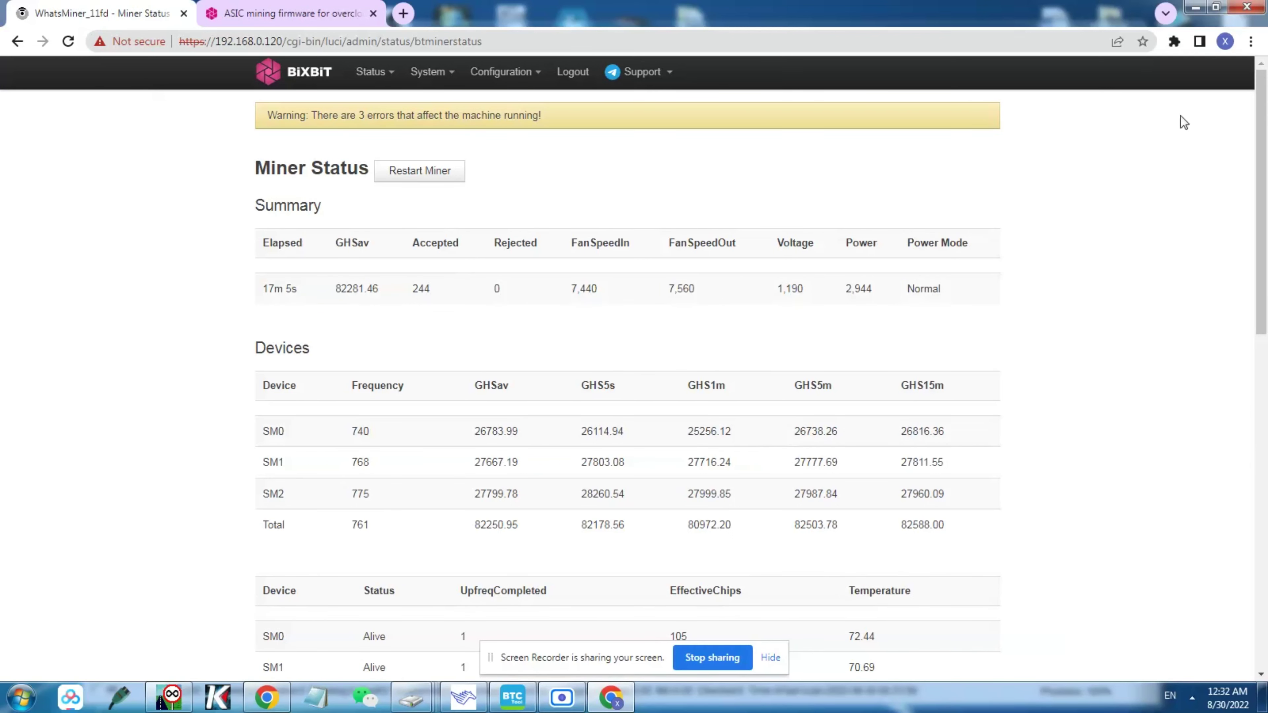
drag(1263, 110, 1265, 165)
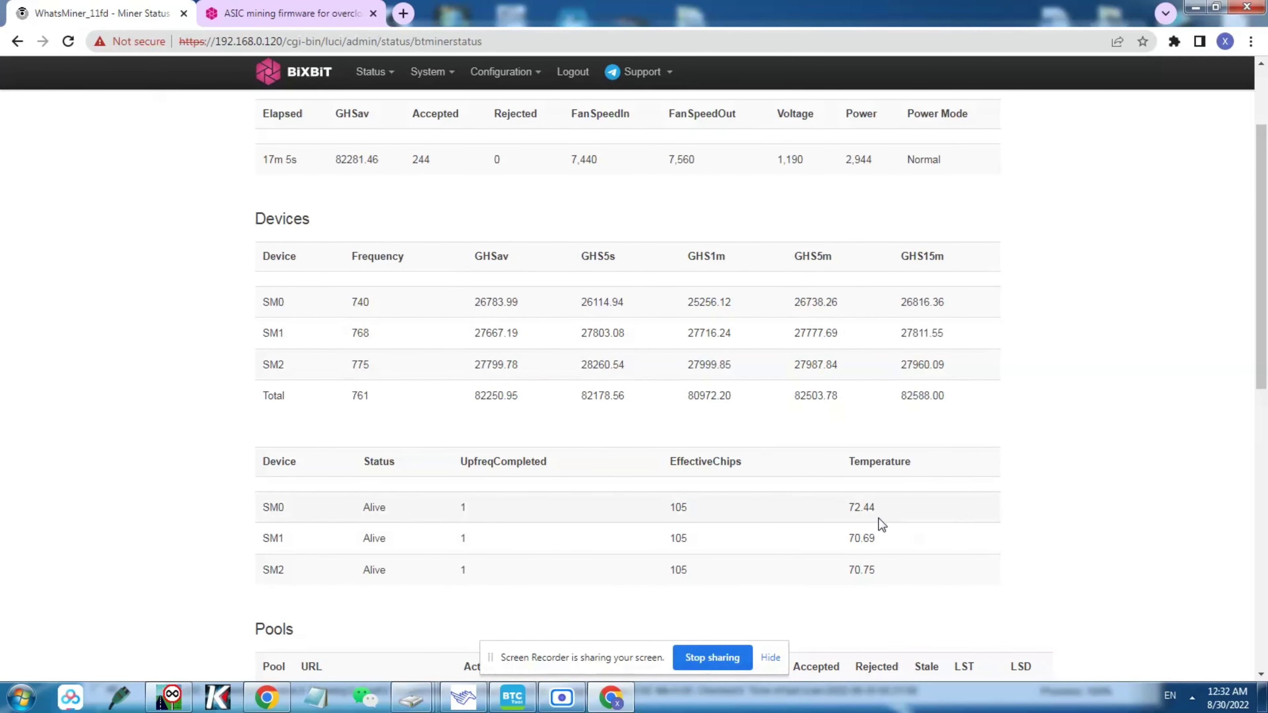
scroll(335, 400, up, 3)
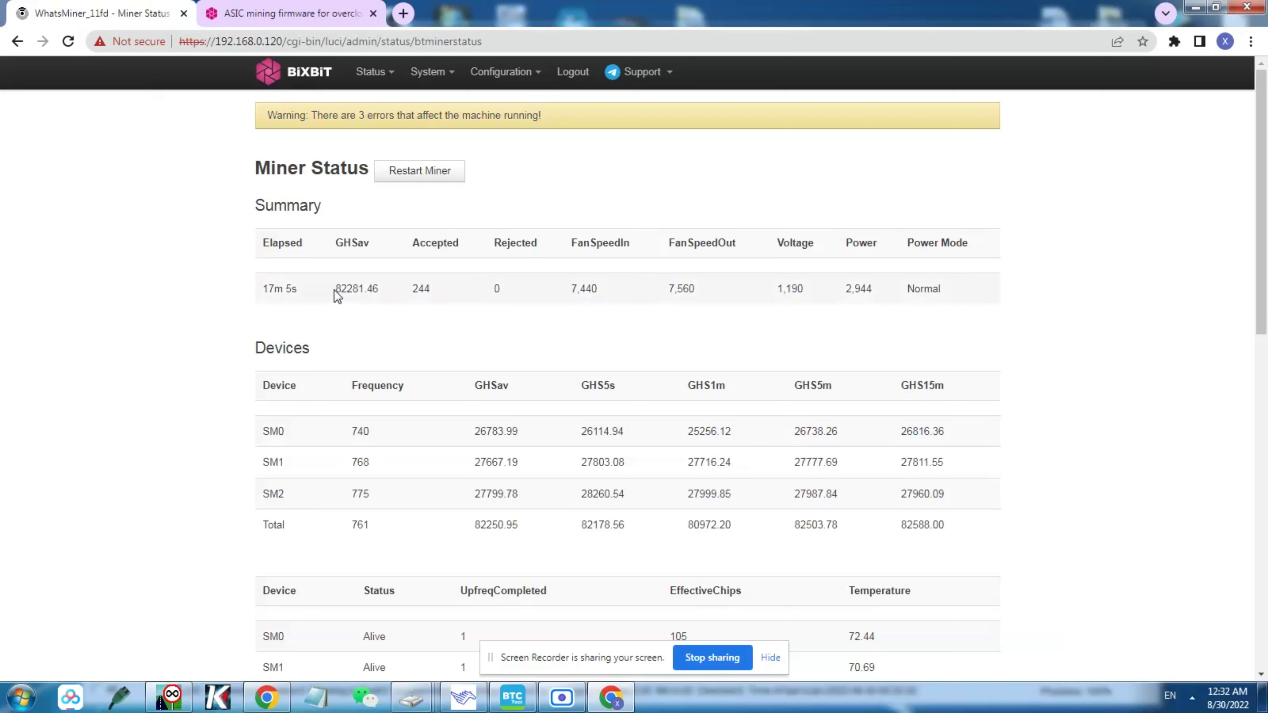
drag(335, 289, 377, 290)
click(371, 290)
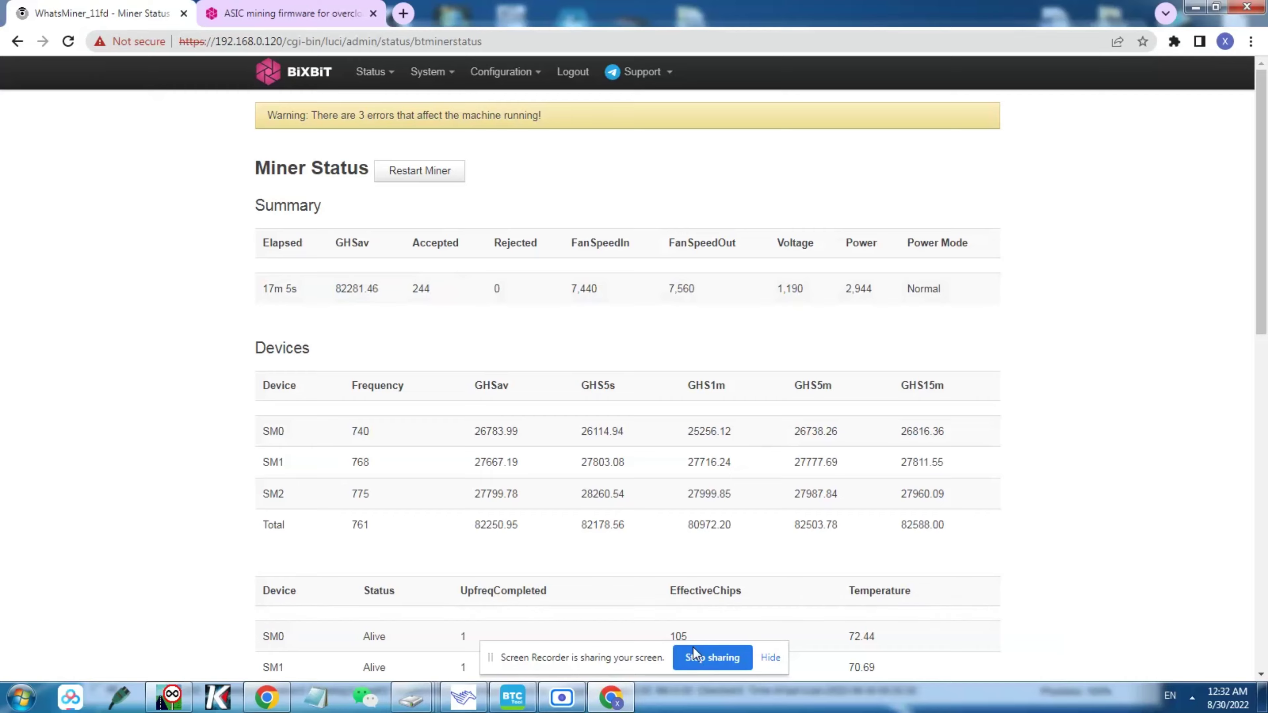